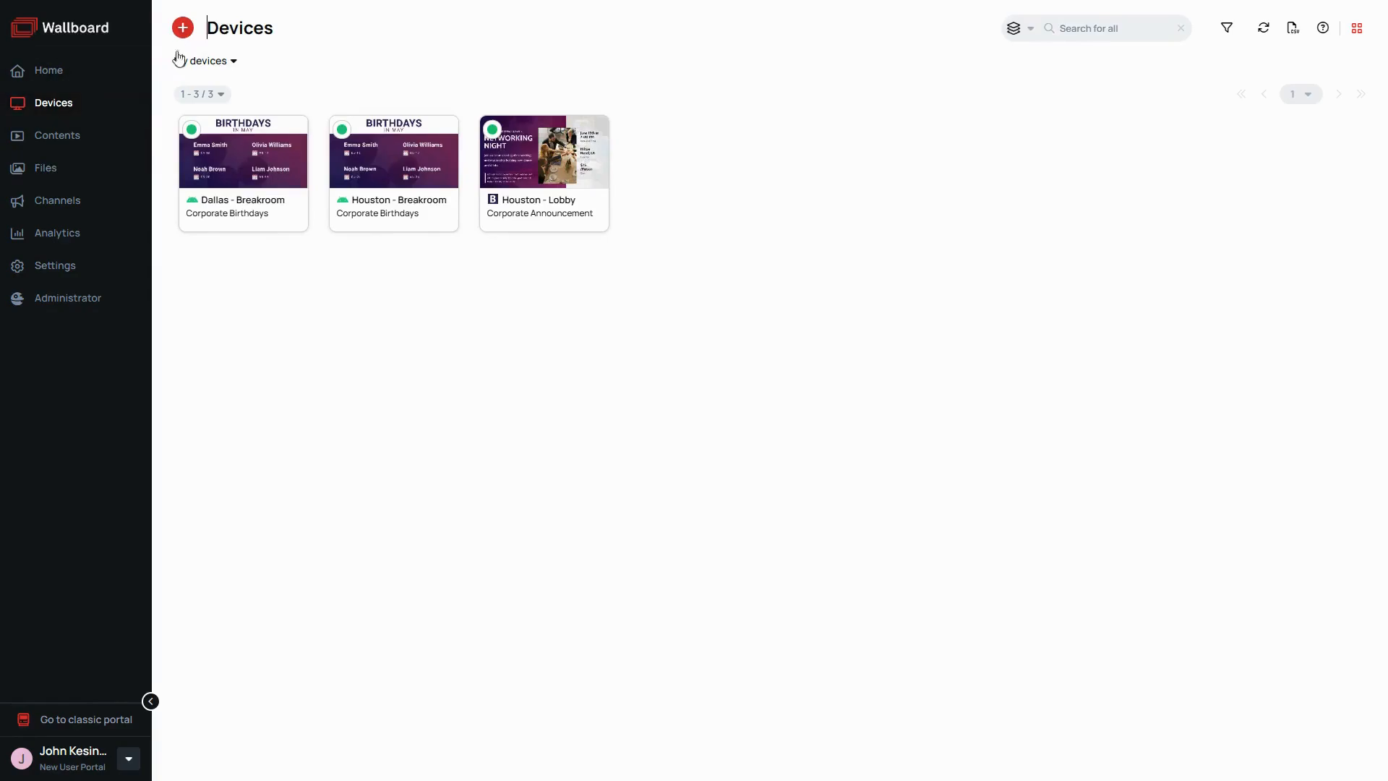
# Add a device folder named Dallas under My devices.
pyautogui.click(186, 28)
pyautogui.click(205, 88)
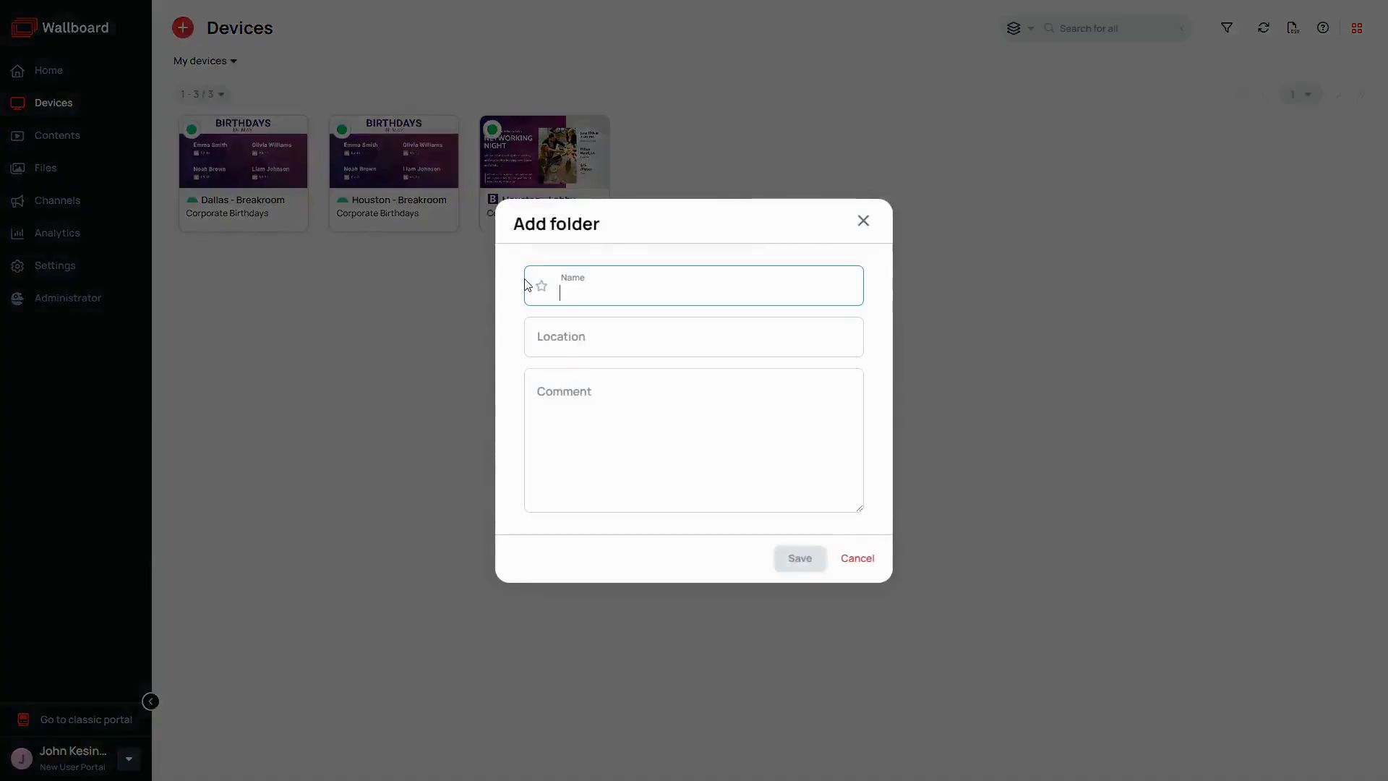
pyautogui.write('Dallas')
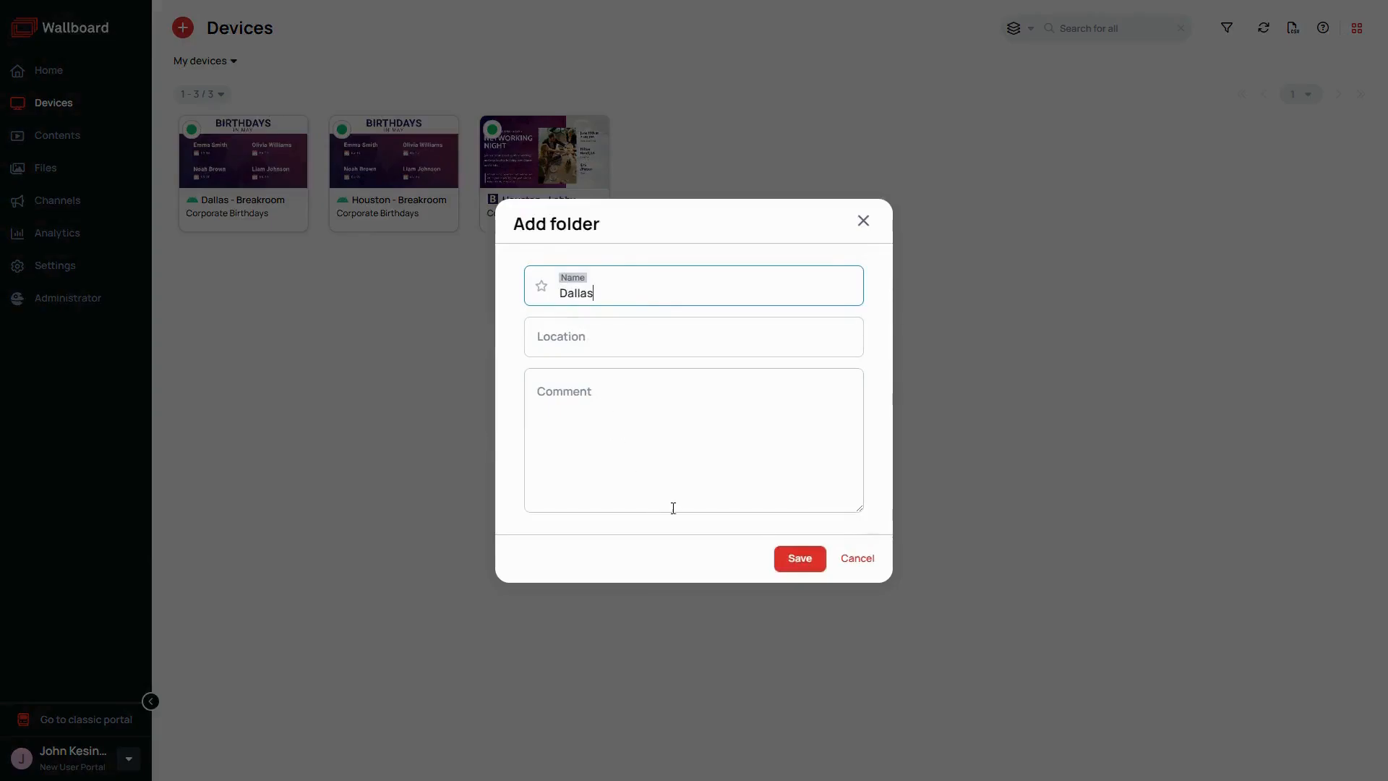
pyautogui.click(788, 561)
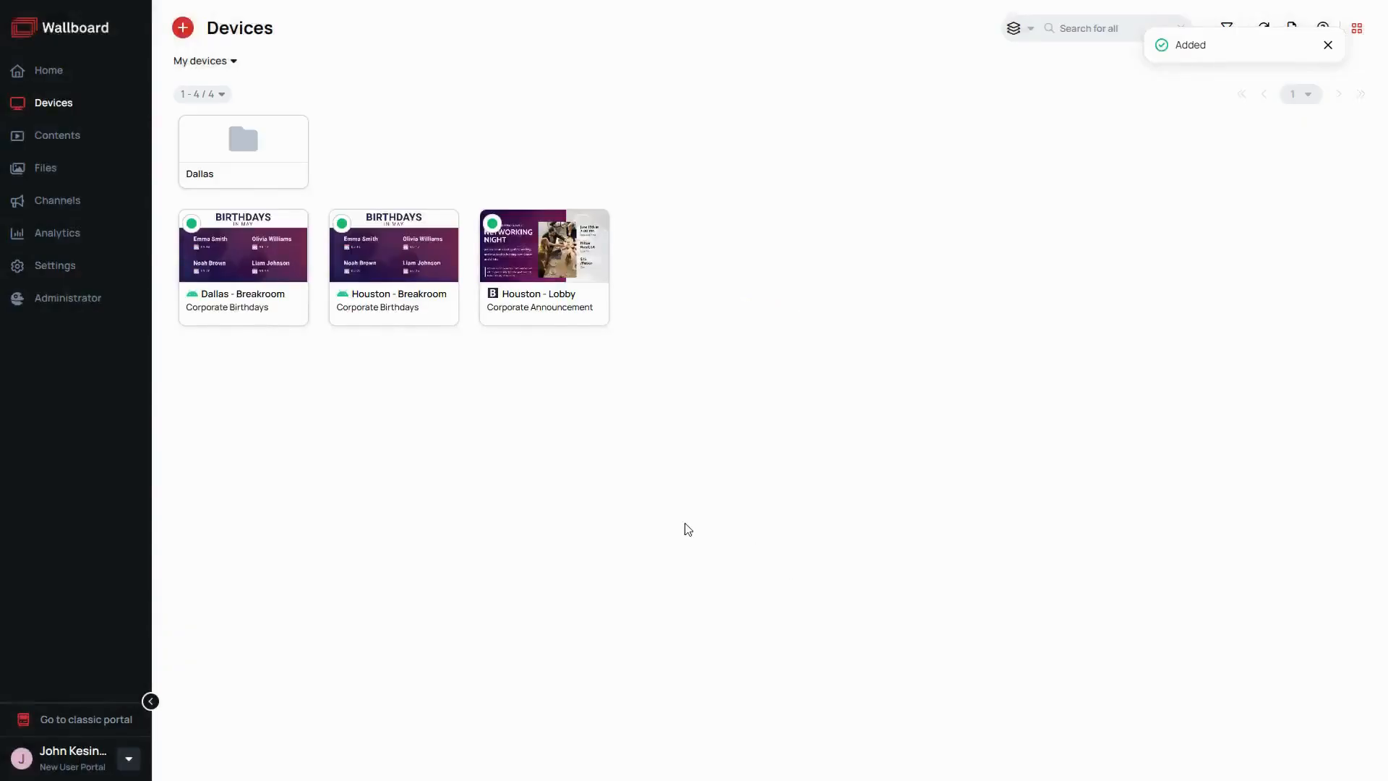
# Add a second device folder named Houston under My devices.
pyautogui.click(183, 29)
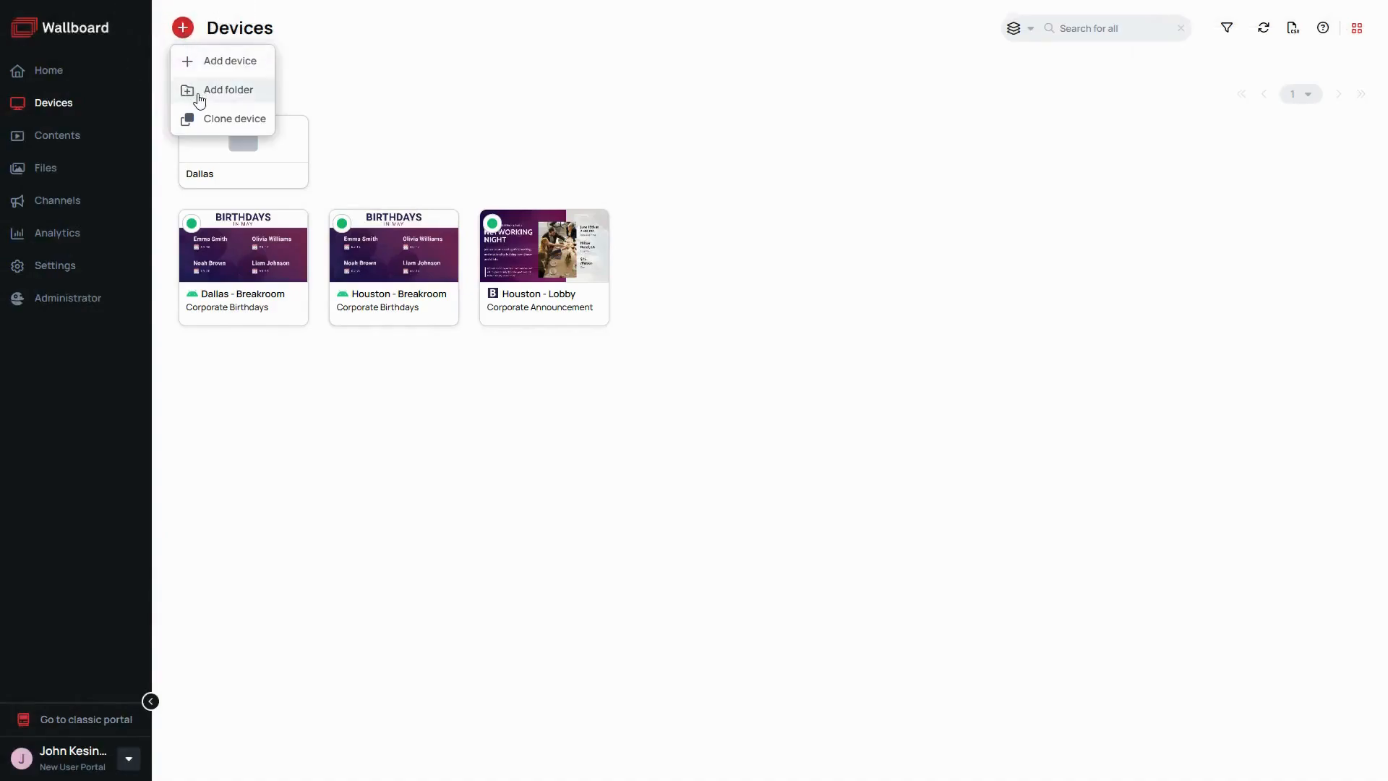
pyautogui.click(200, 99)
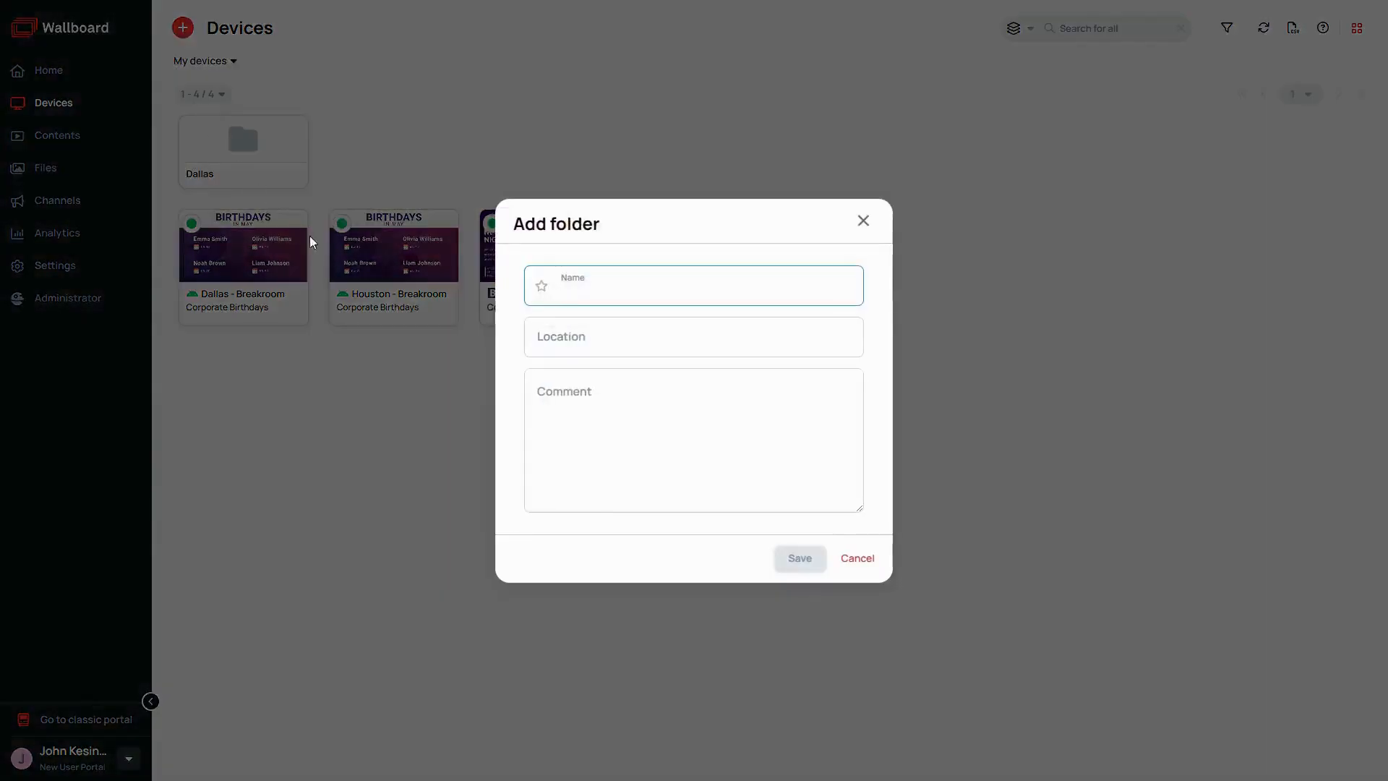
pyautogui.click(574, 295)
pyautogui.write('Houston')
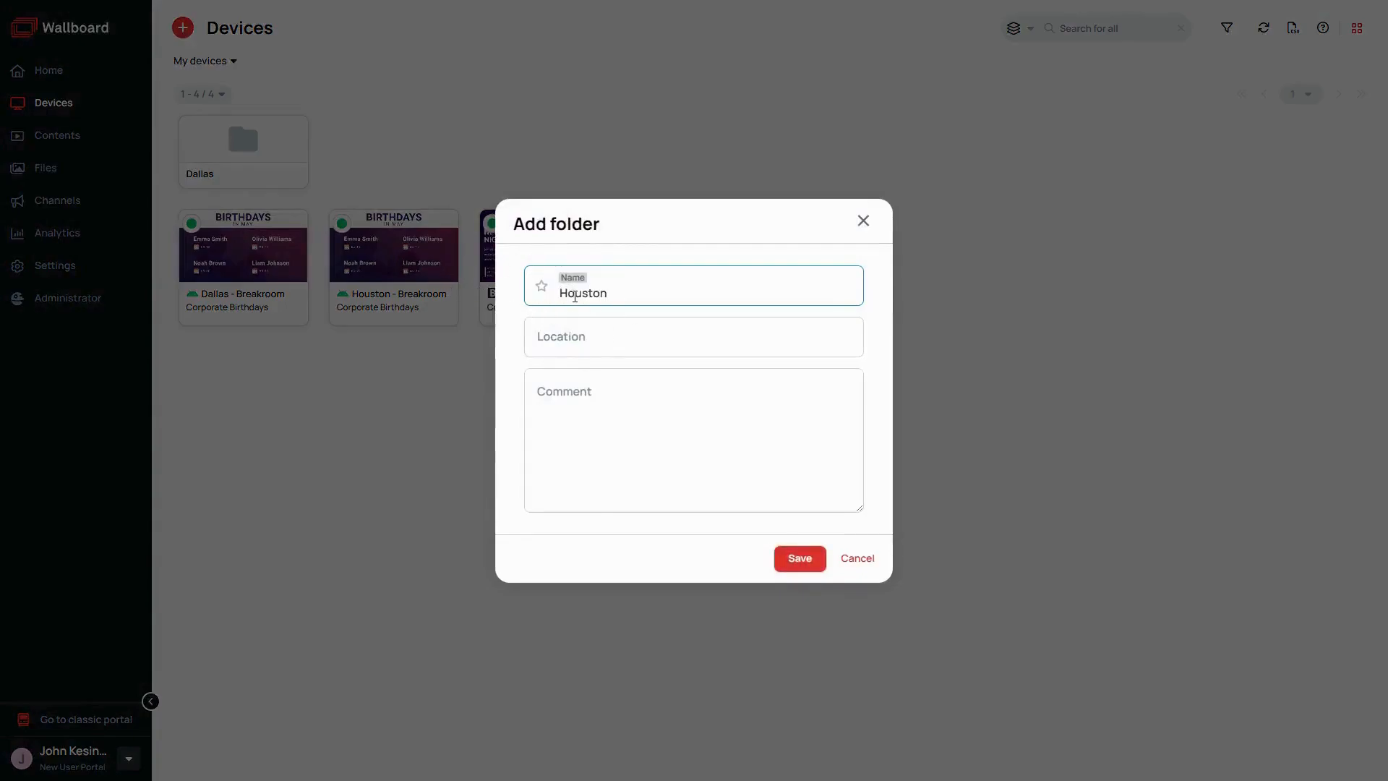
pyautogui.click(798, 558)
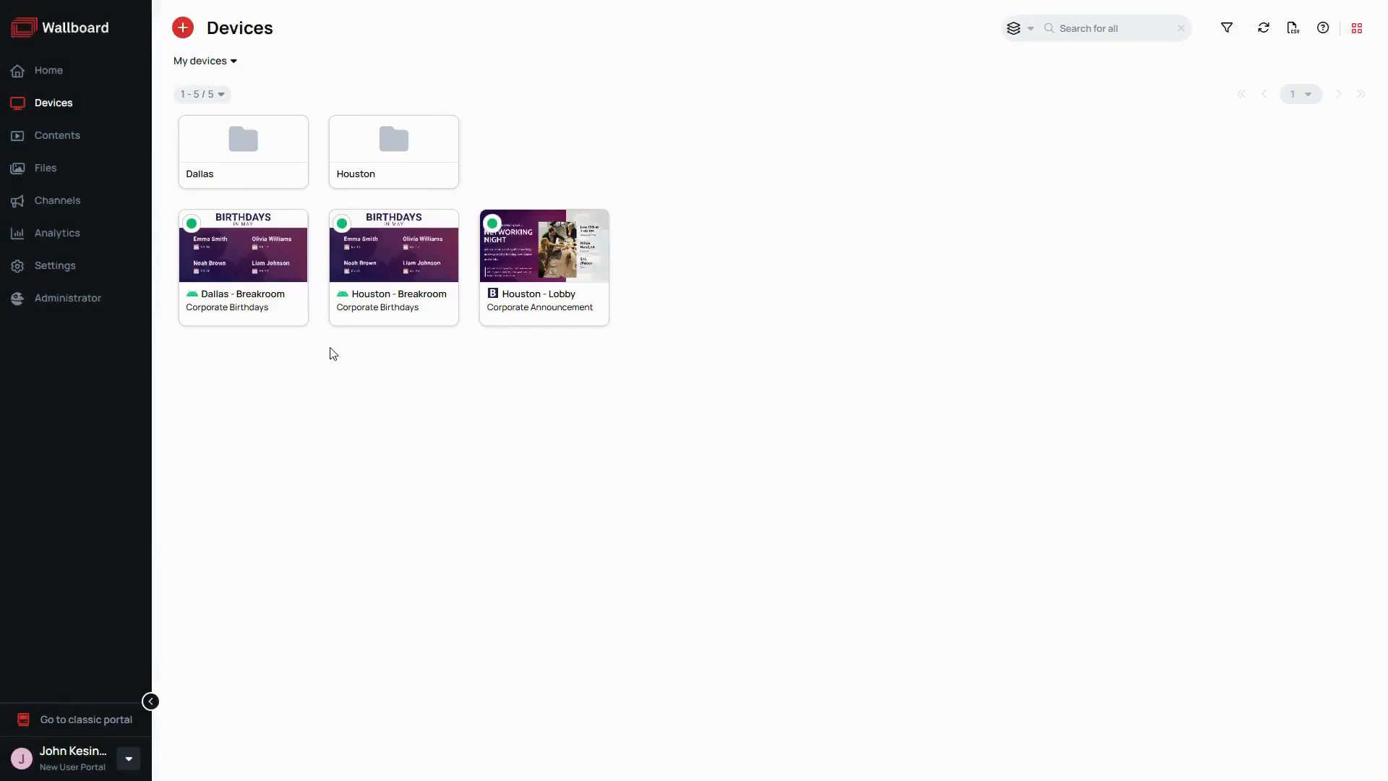
# Move the Houston - Breakroom and Houston - Lobby devices together into the Houston folder.
pyautogui.click(413, 272)
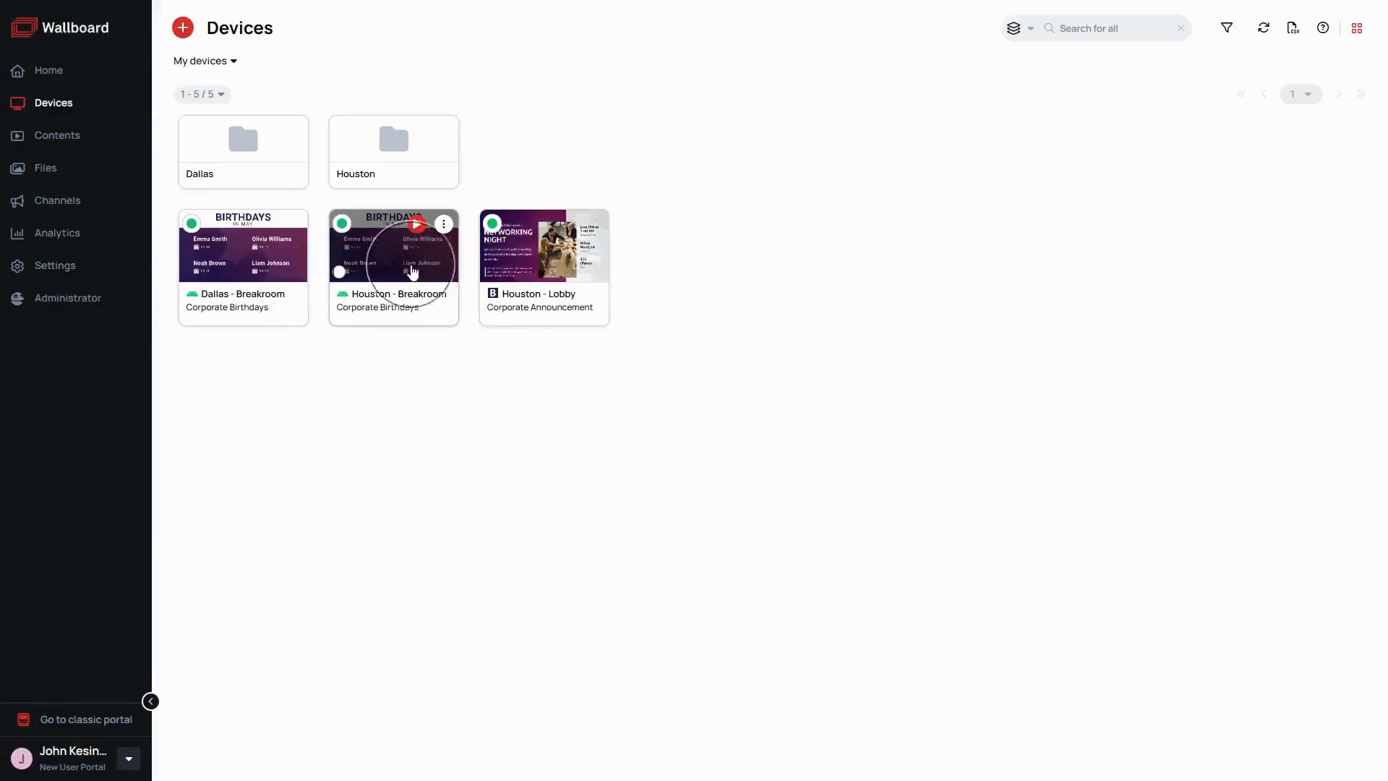
pyautogui.click(515, 302)
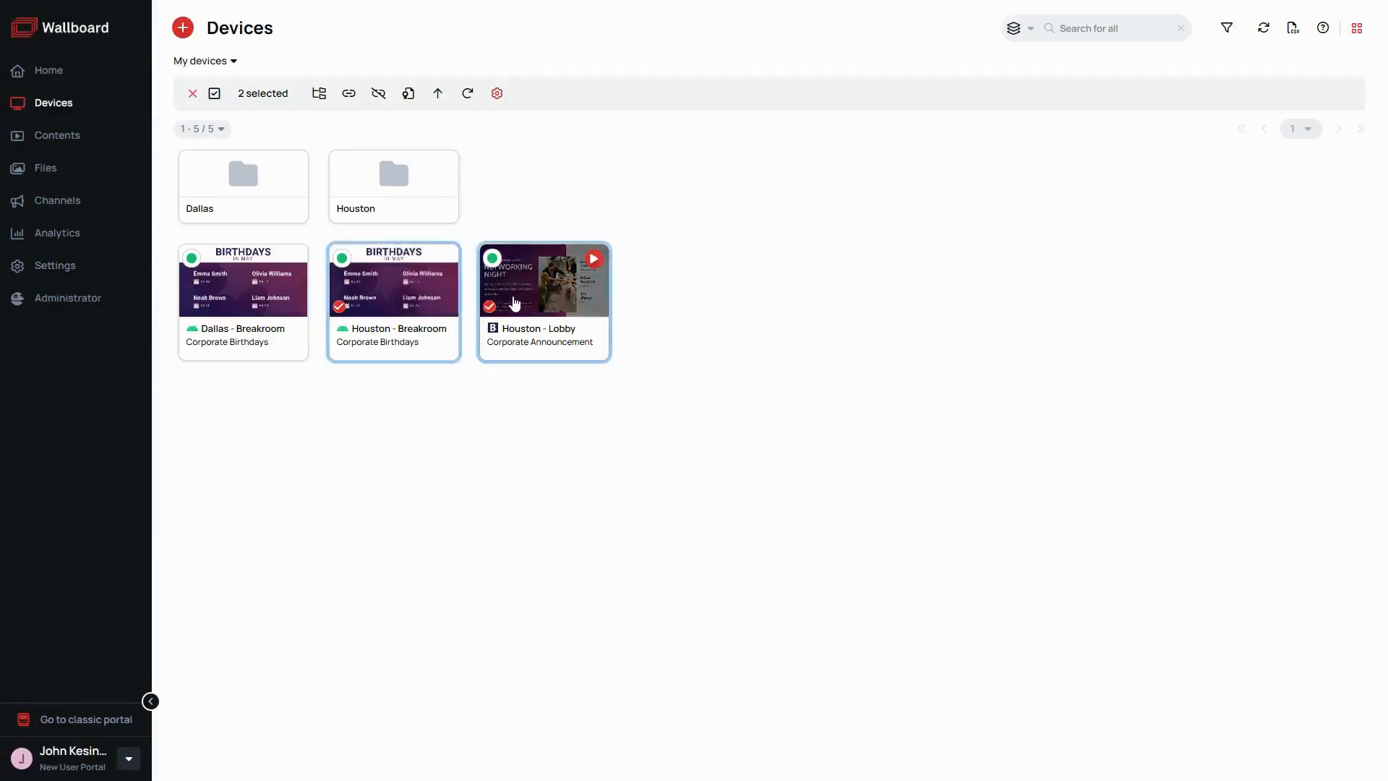
pyautogui.click(320, 97)
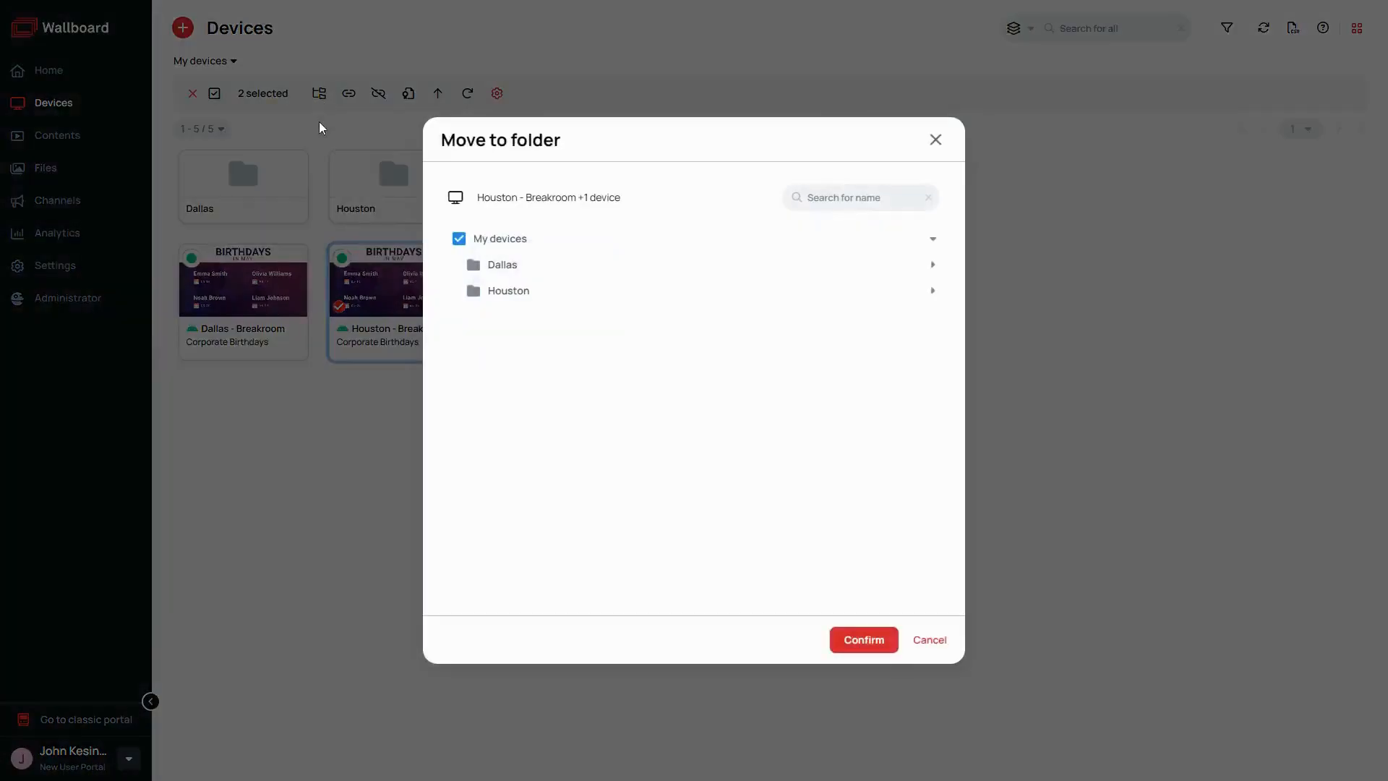
pyautogui.click(475, 291)
pyautogui.click(853, 640)
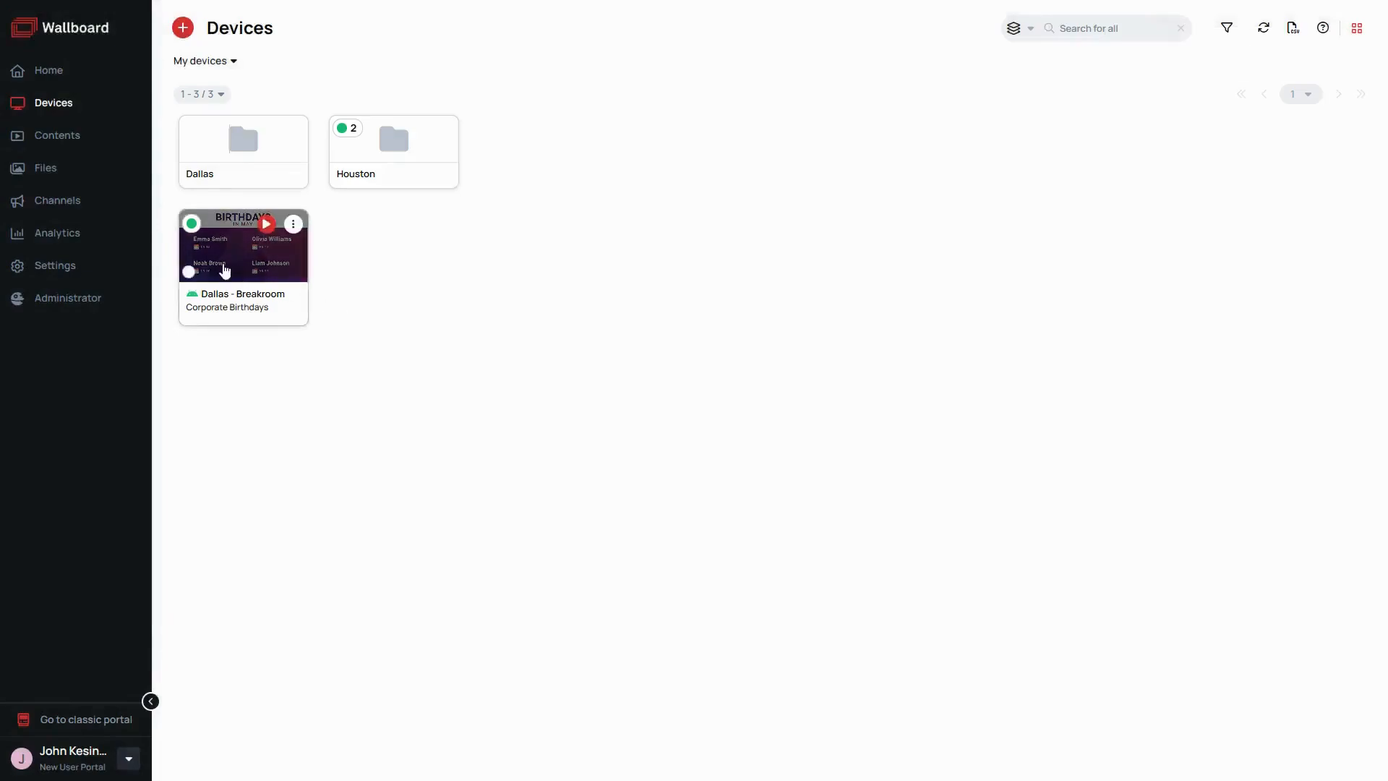
# Move the Dallas - Breakroom device into the Dallas folder.
pyautogui.click(189, 274)
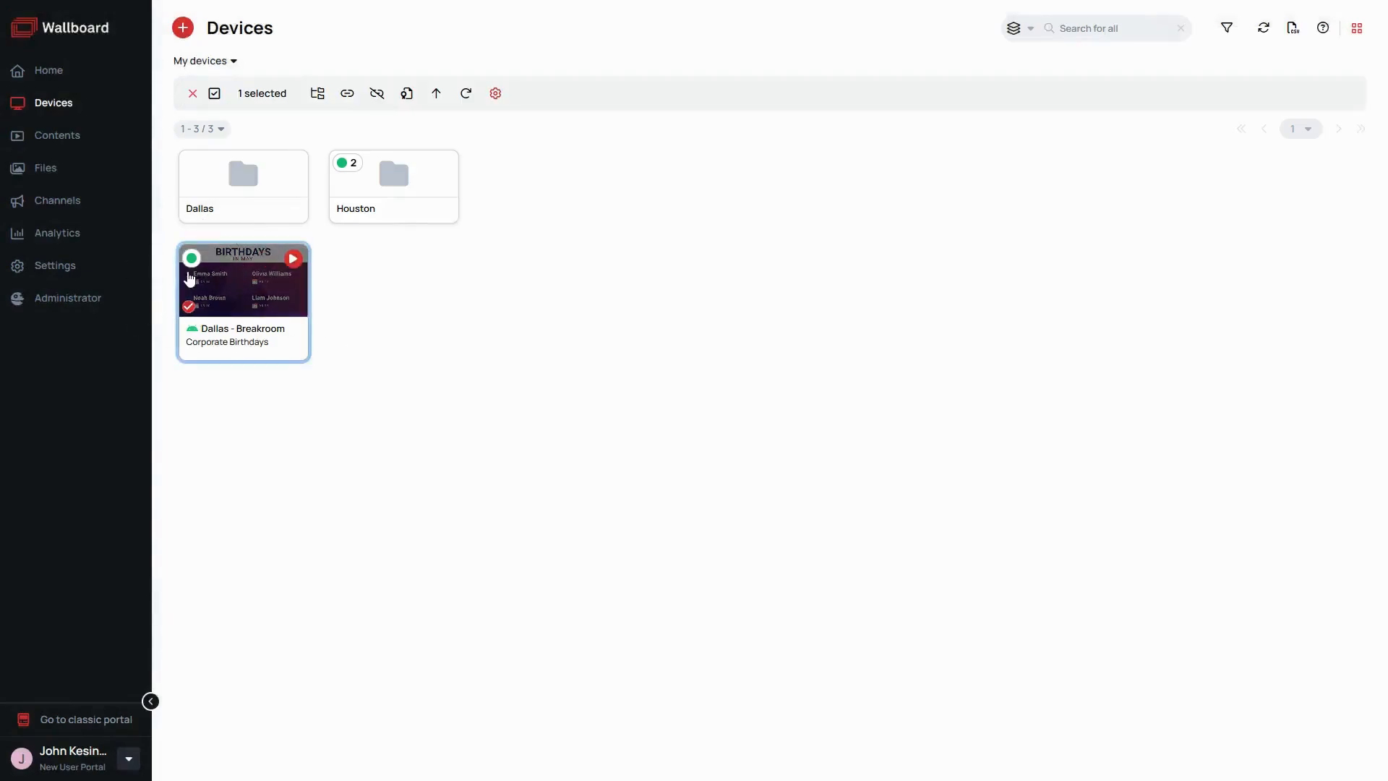
pyautogui.click(318, 95)
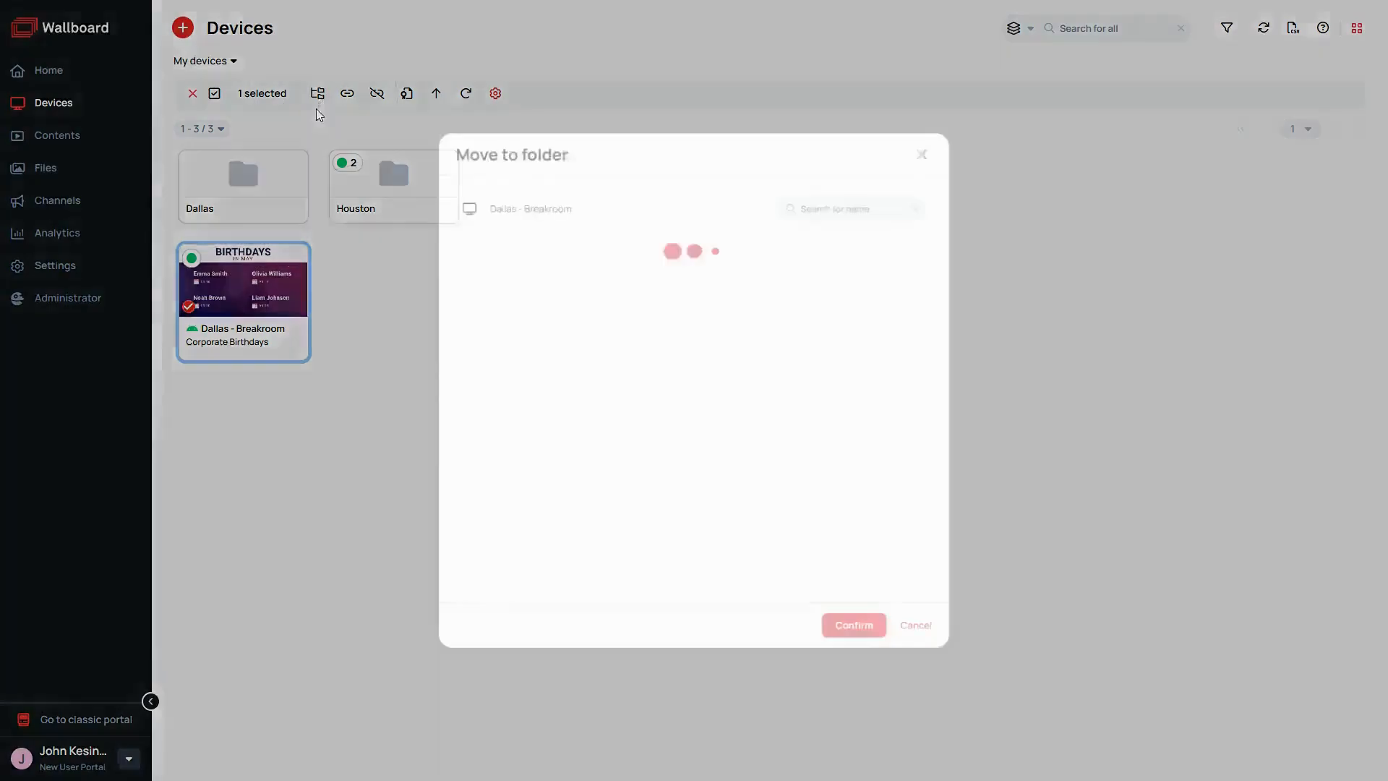
pyautogui.click(472, 267)
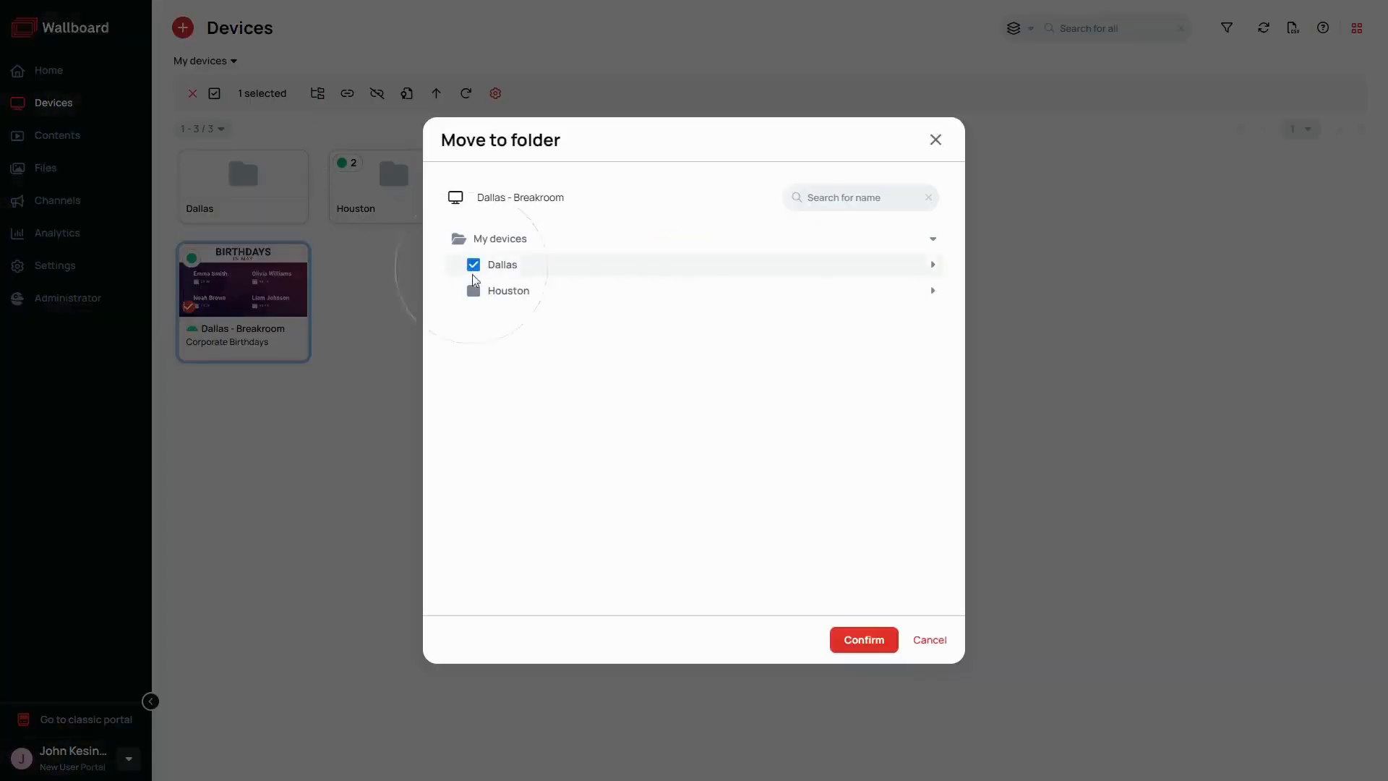
pyautogui.click(853, 642)
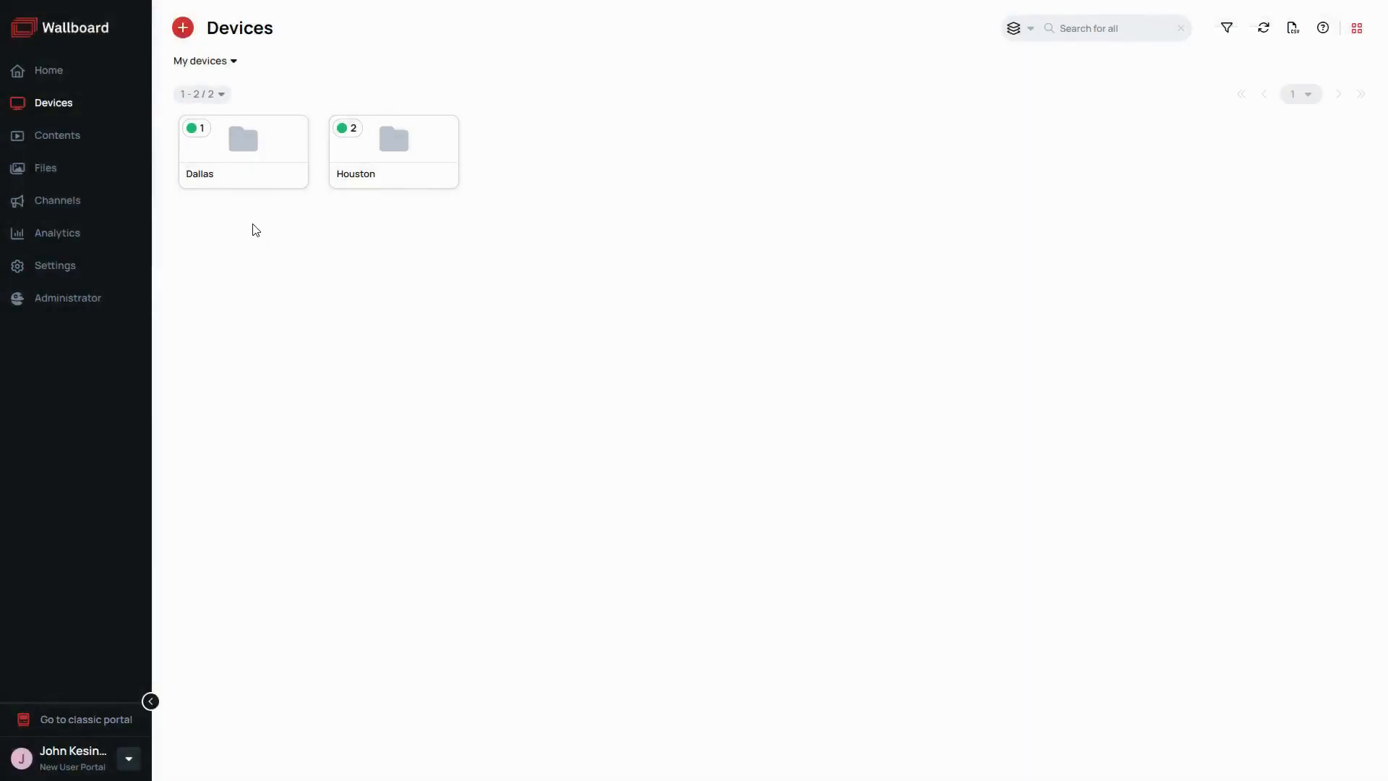
# Look inside the Houston folder, return to My devices and view the actions available for the Dallas folder.
pyautogui.click(401, 154)
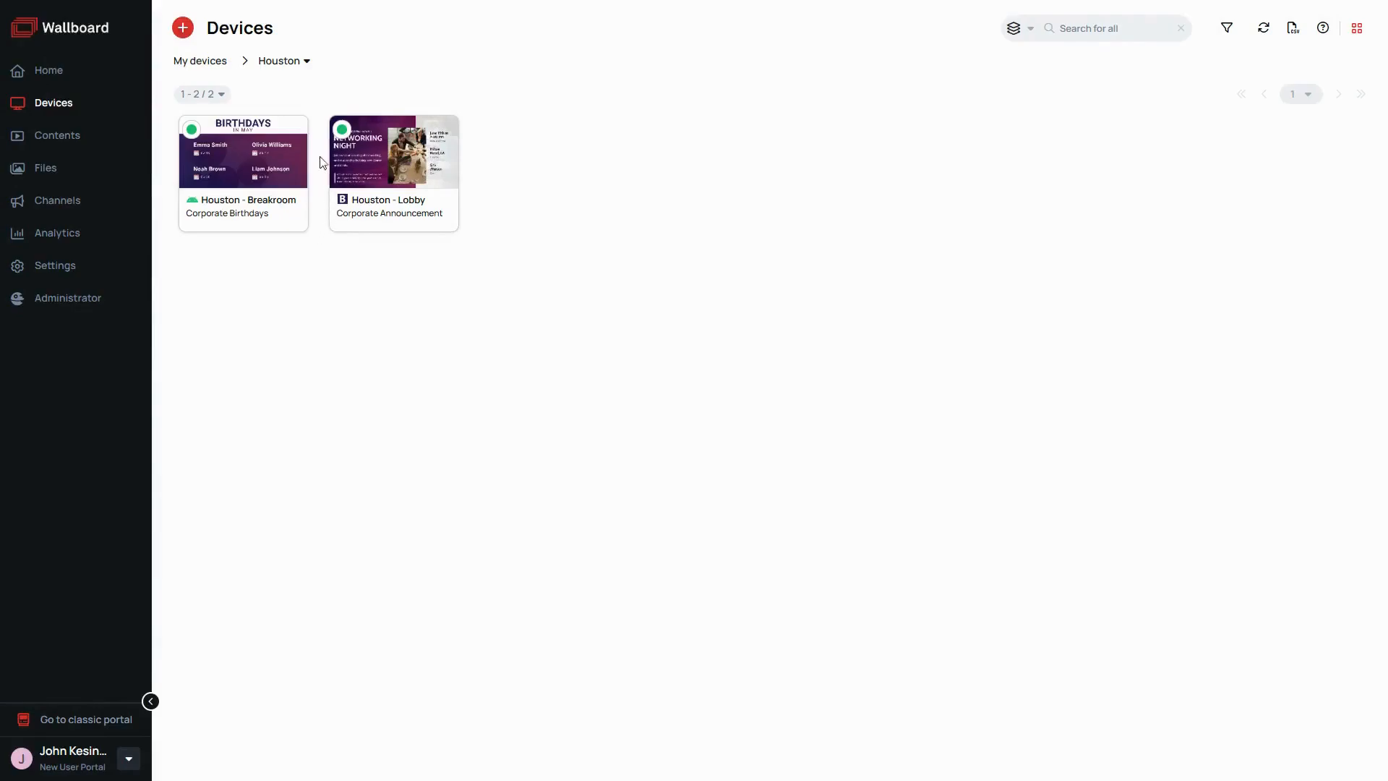
pyautogui.click(191, 68)
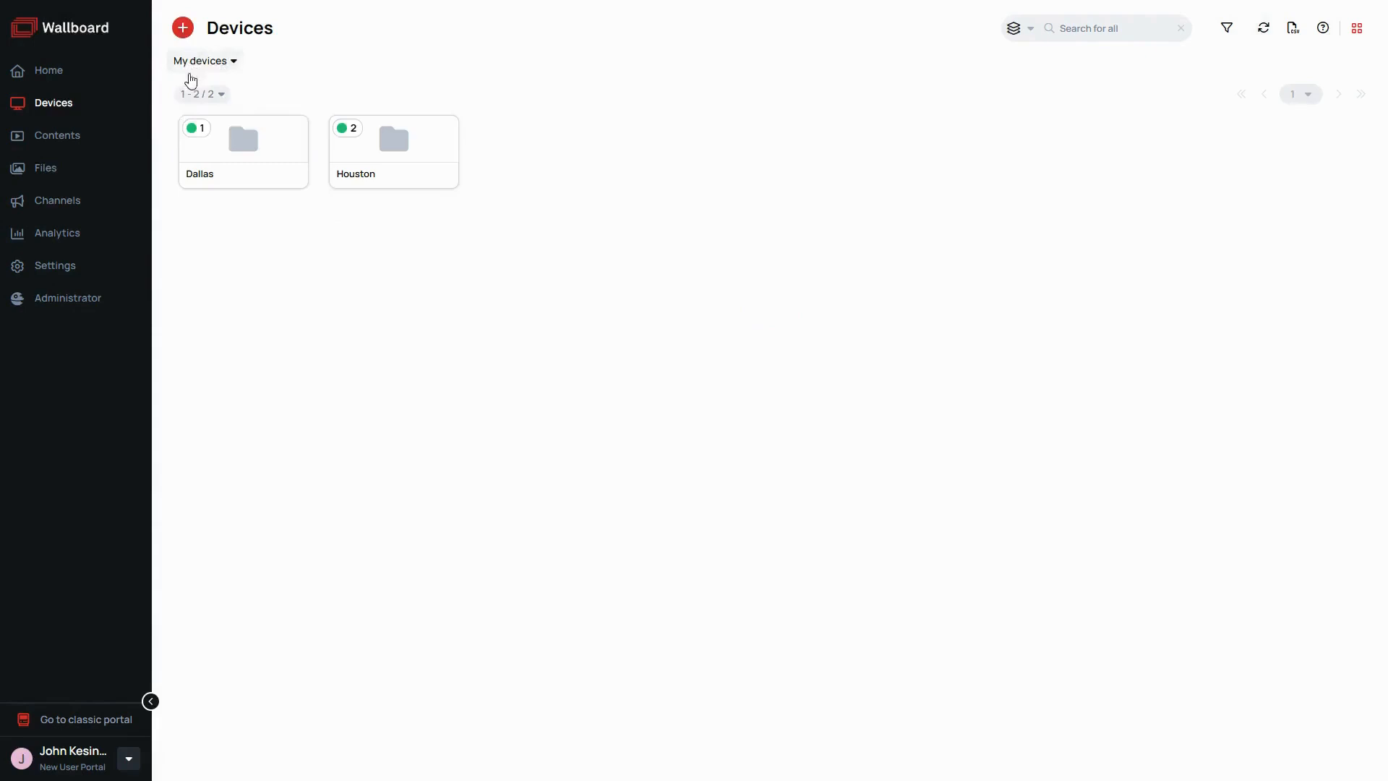
pyautogui.rightClick(282, 167)
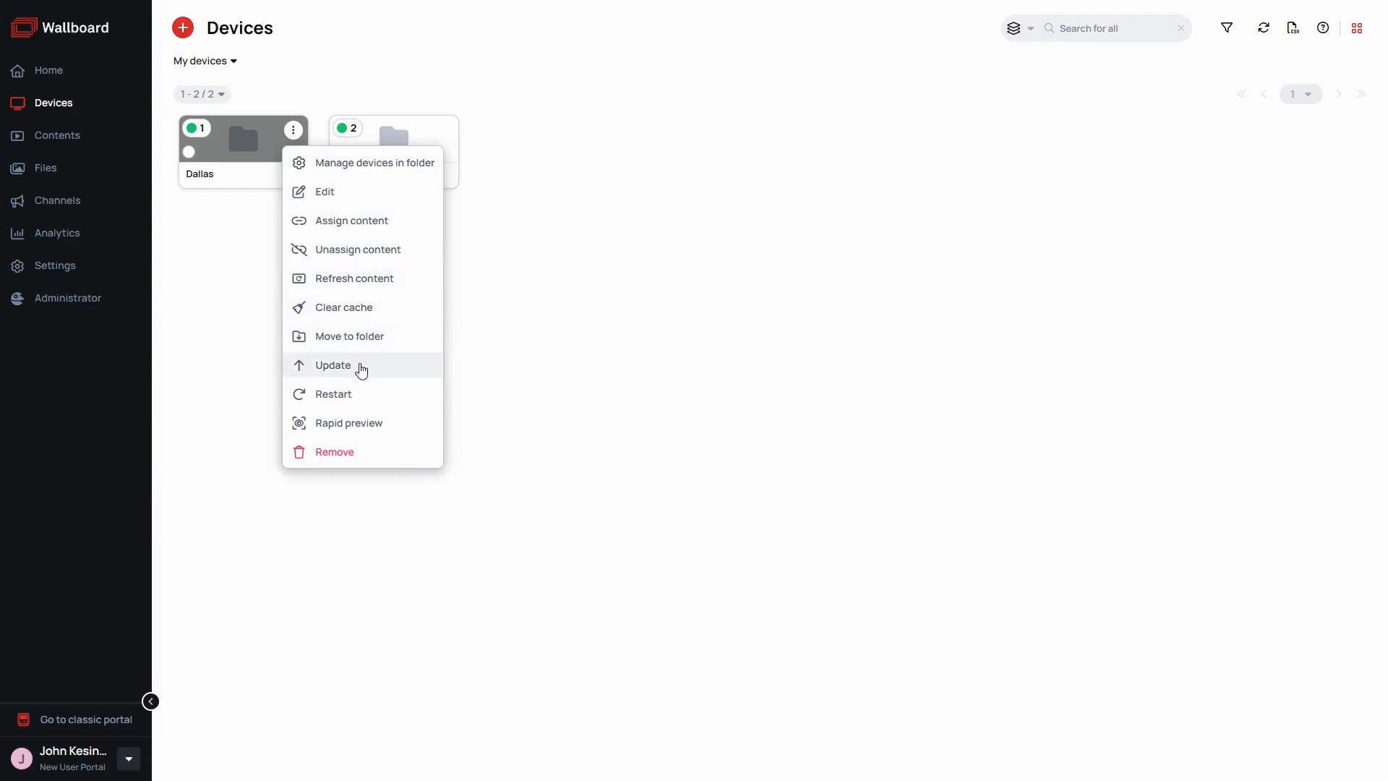
# Go to the contents library and view it filtered by slides, playlists, contents and schedules, returning to all items.
pyautogui.click(52, 139)
pyautogui.click(54, 140)
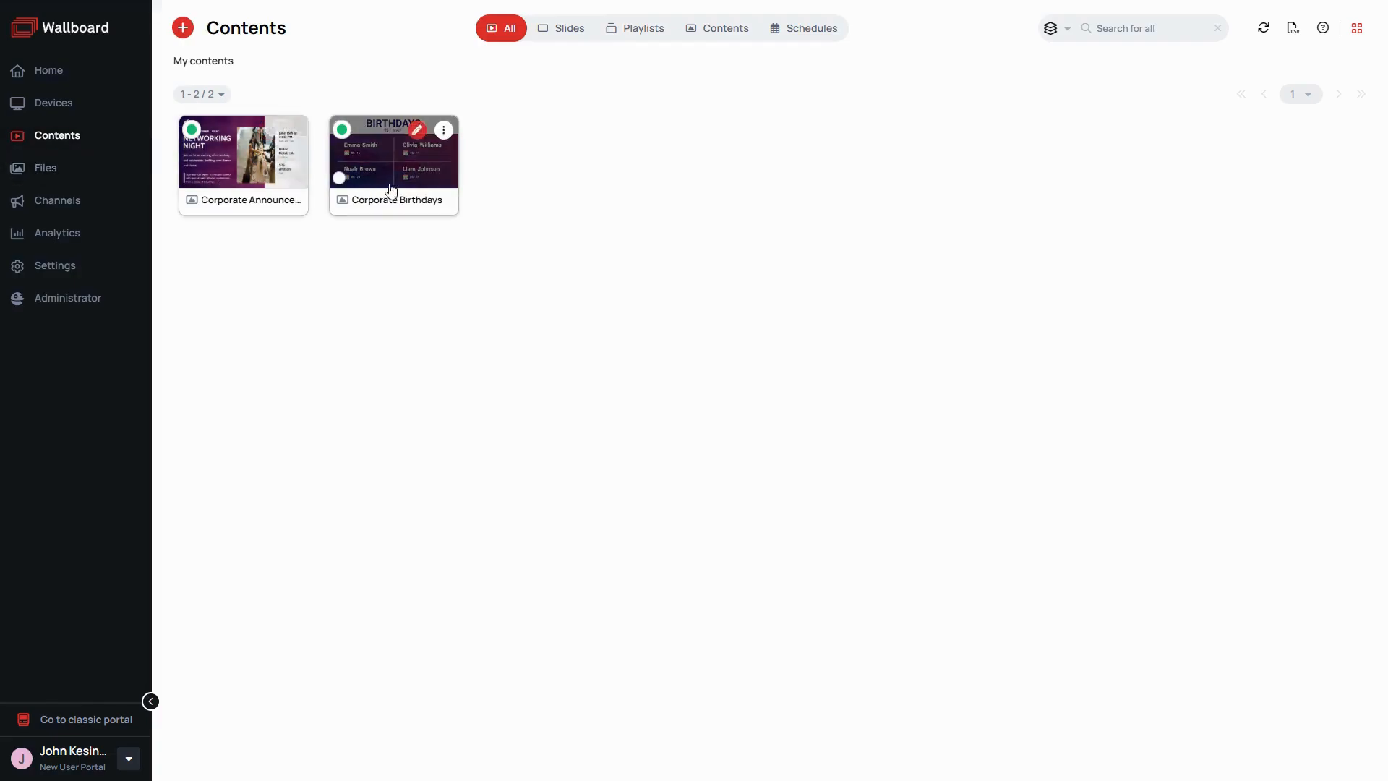
pyautogui.click(572, 41)
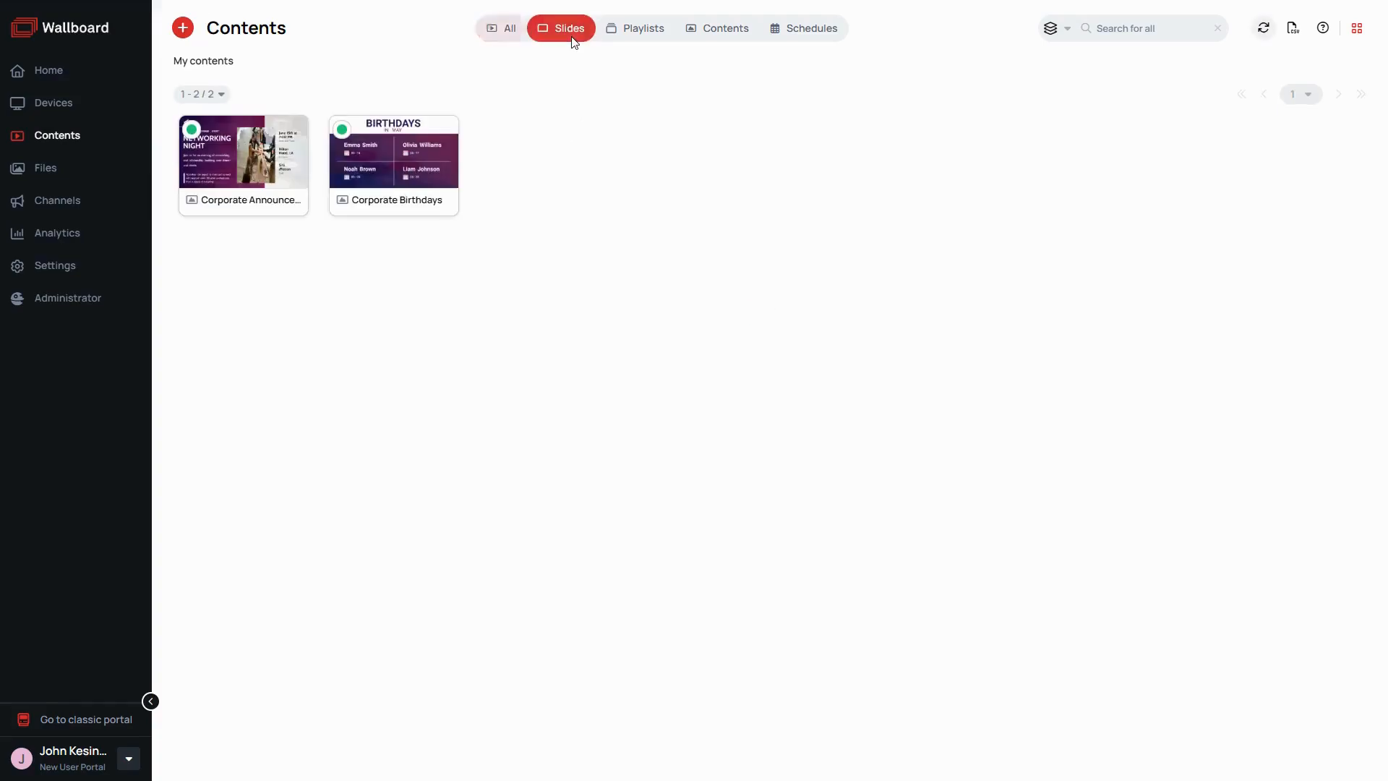
pyautogui.click(627, 42)
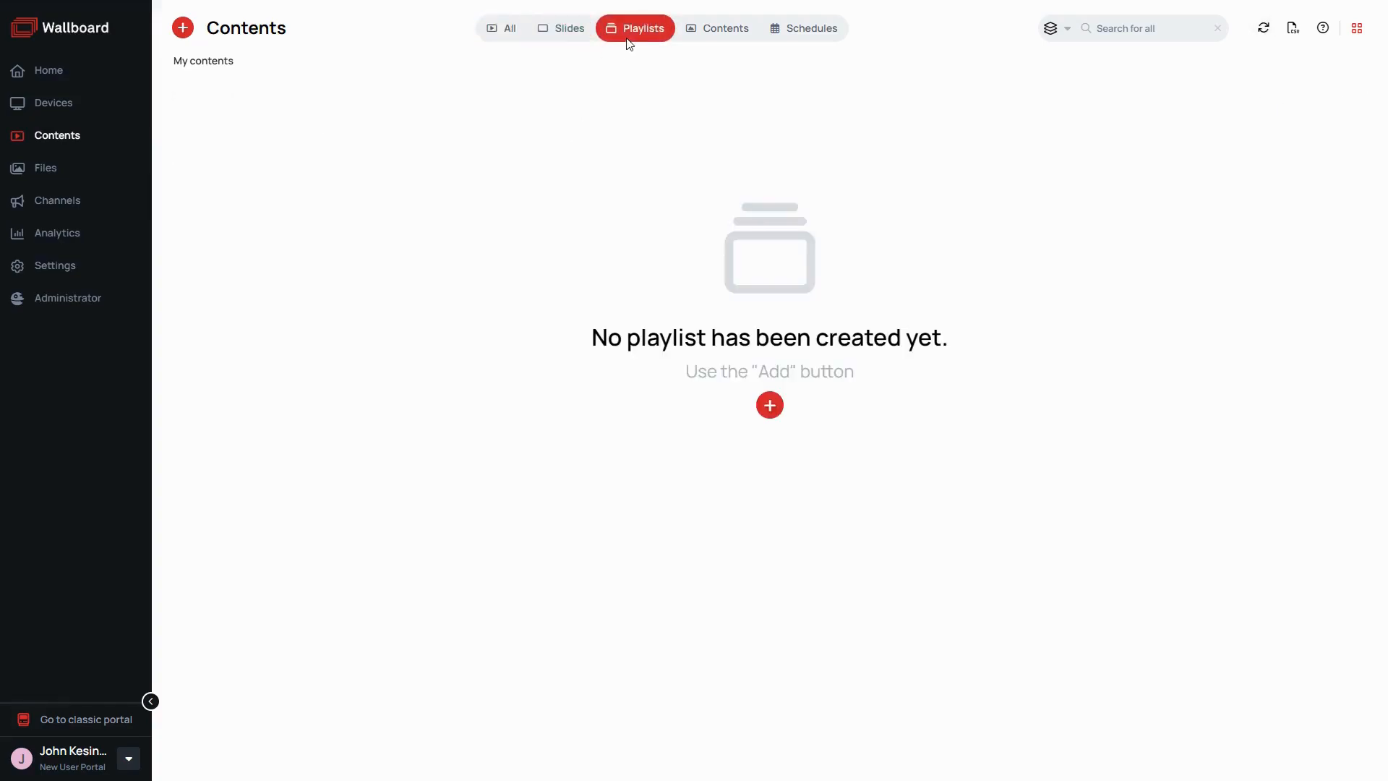
pyautogui.click(698, 41)
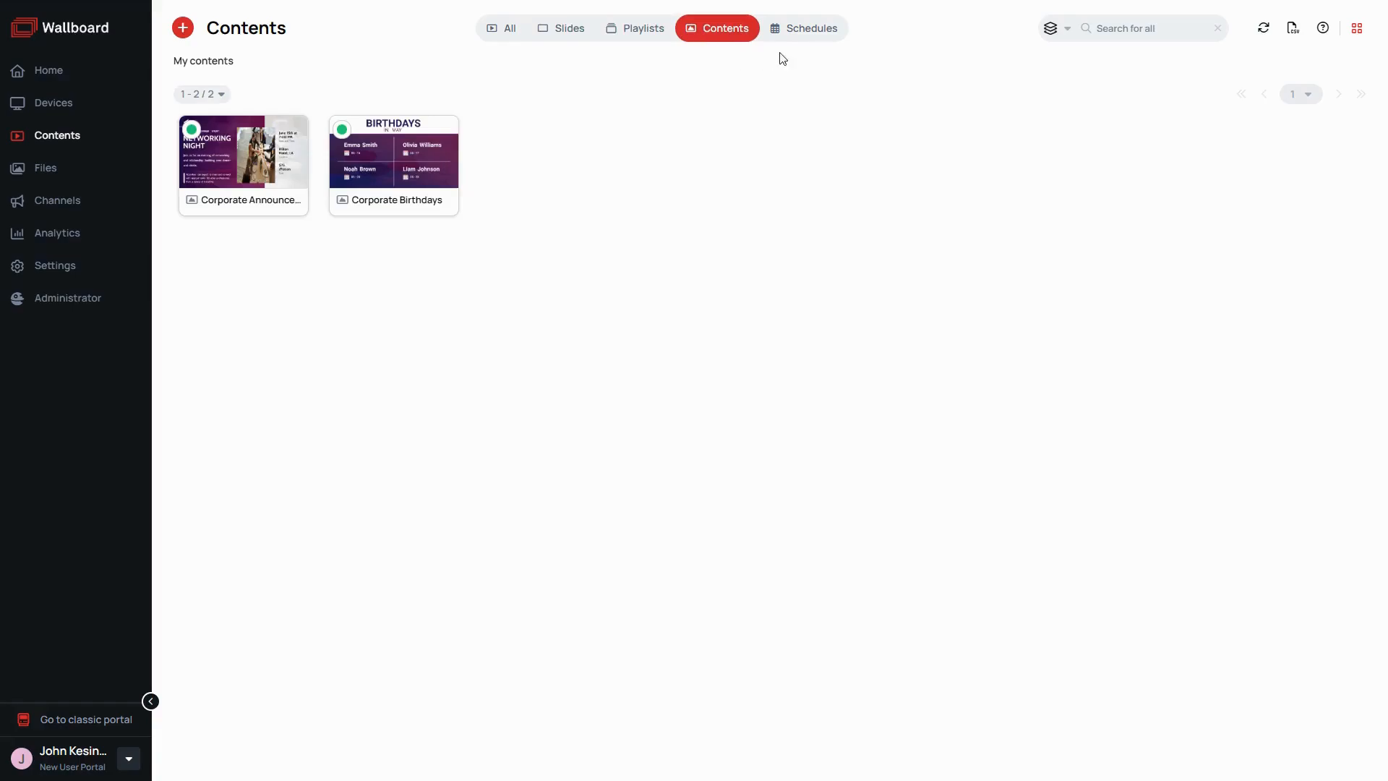
pyautogui.click(806, 41)
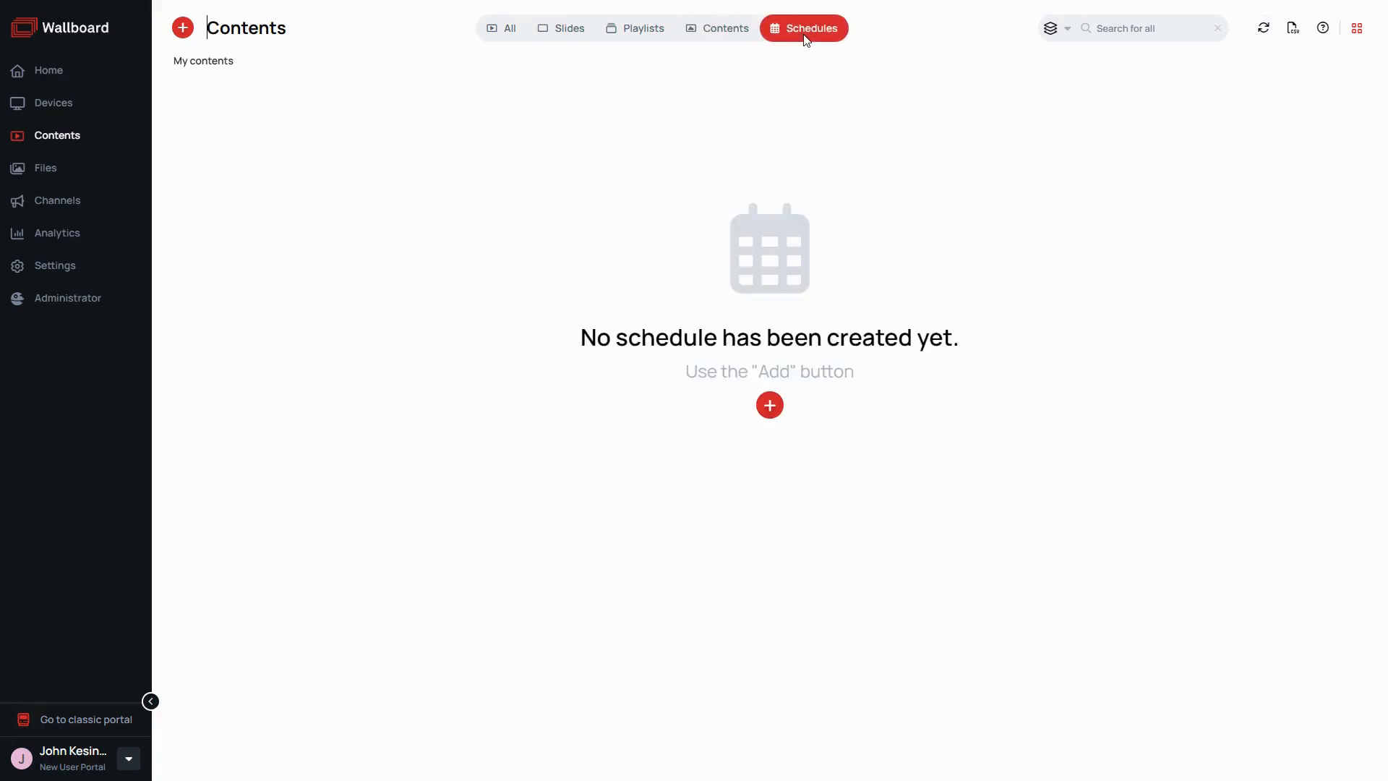
pyautogui.click(491, 40)
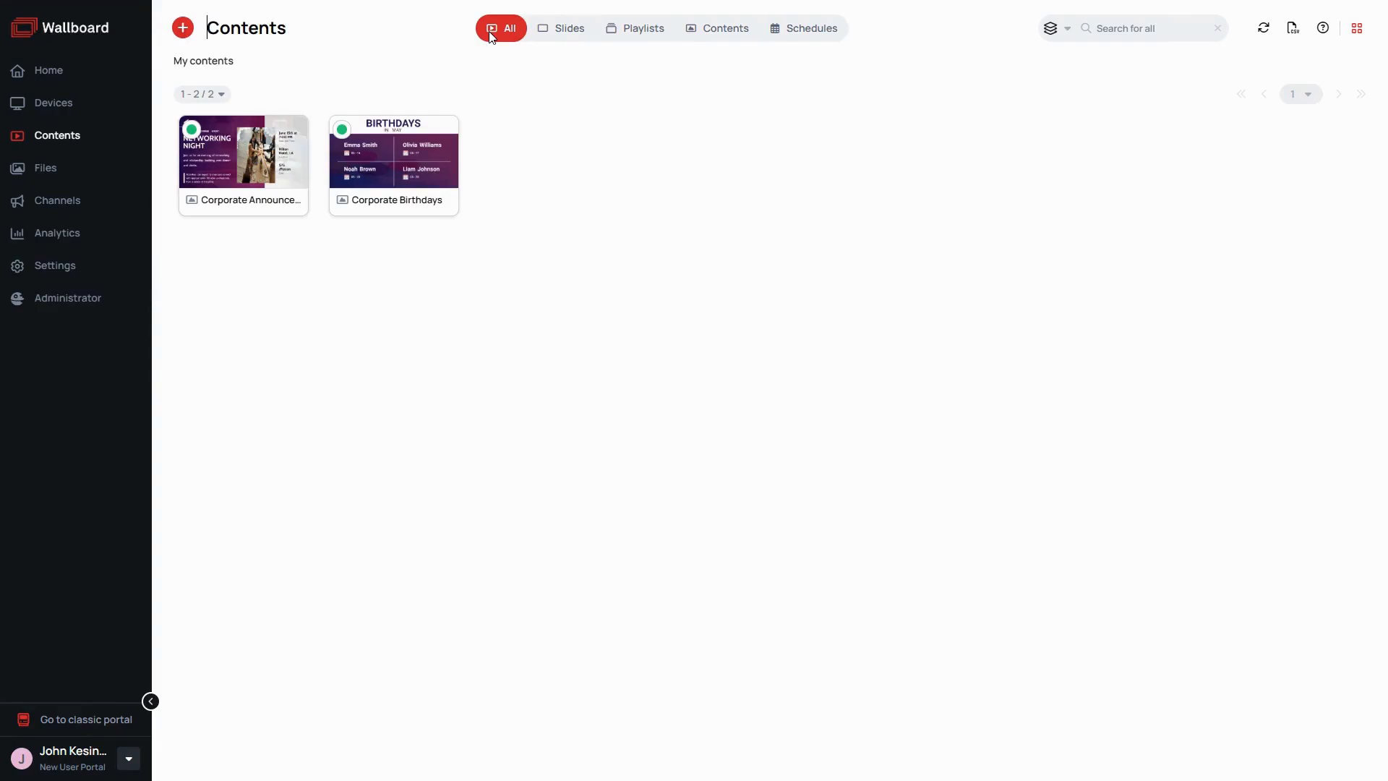
# Add a content folder named Birthdays under My contents, without making it a local template folder.
pyautogui.click(185, 32)
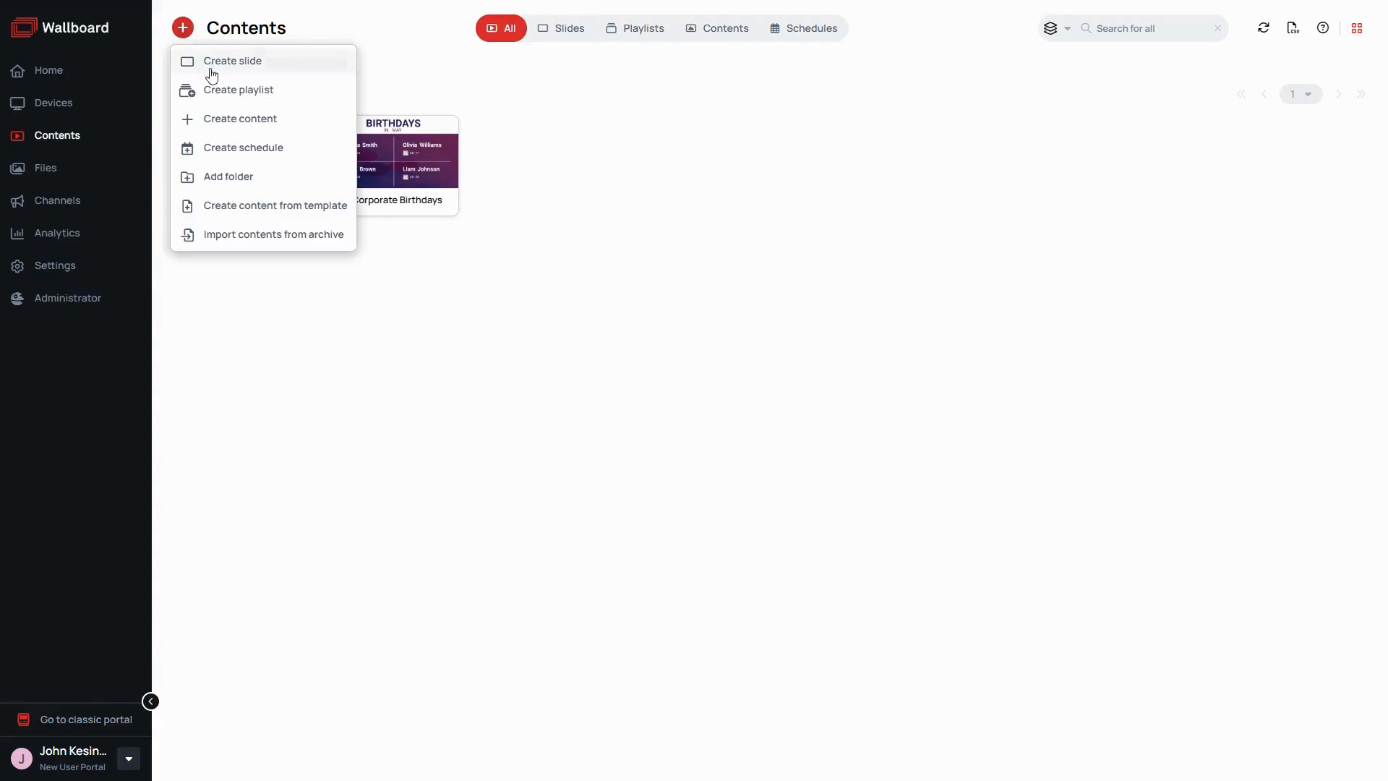
pyautogui.click(191, 175)
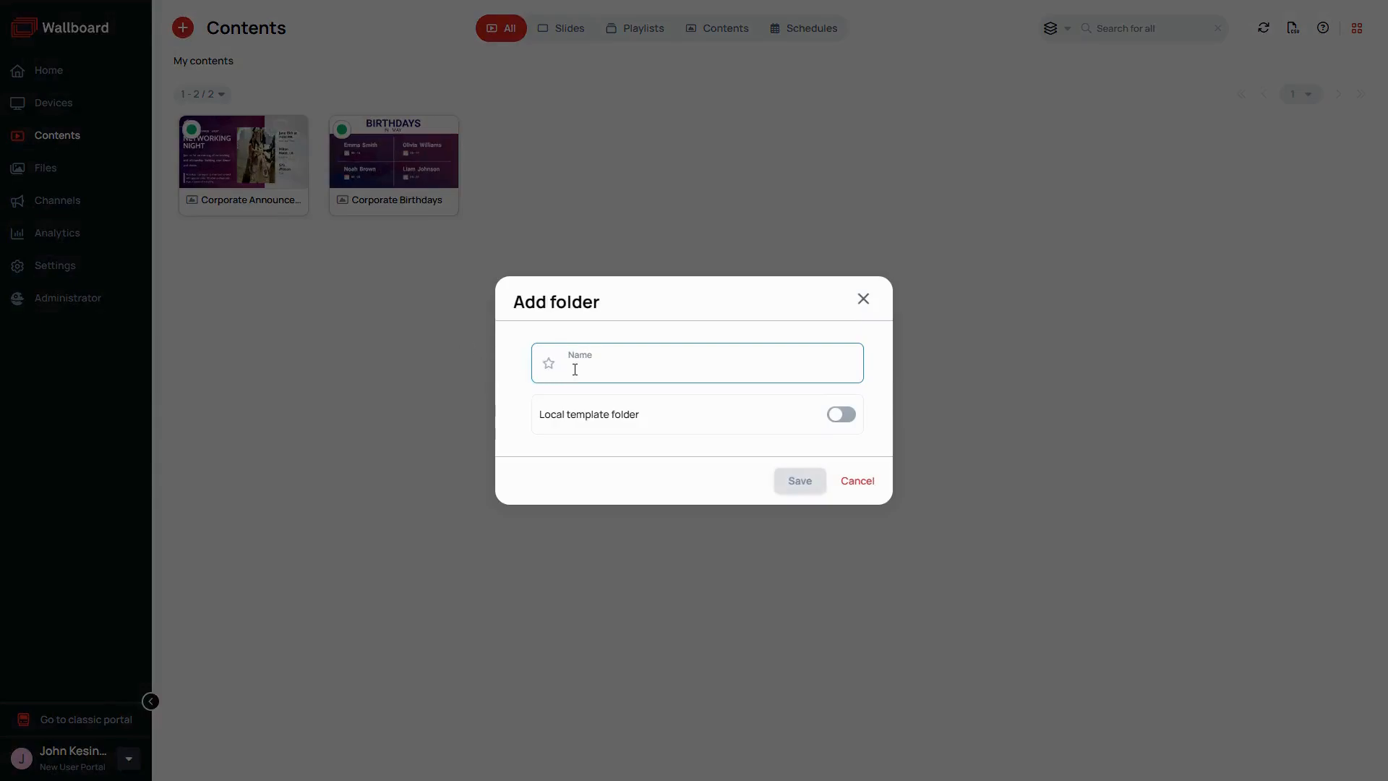
pyautogui.write('Birthdays')
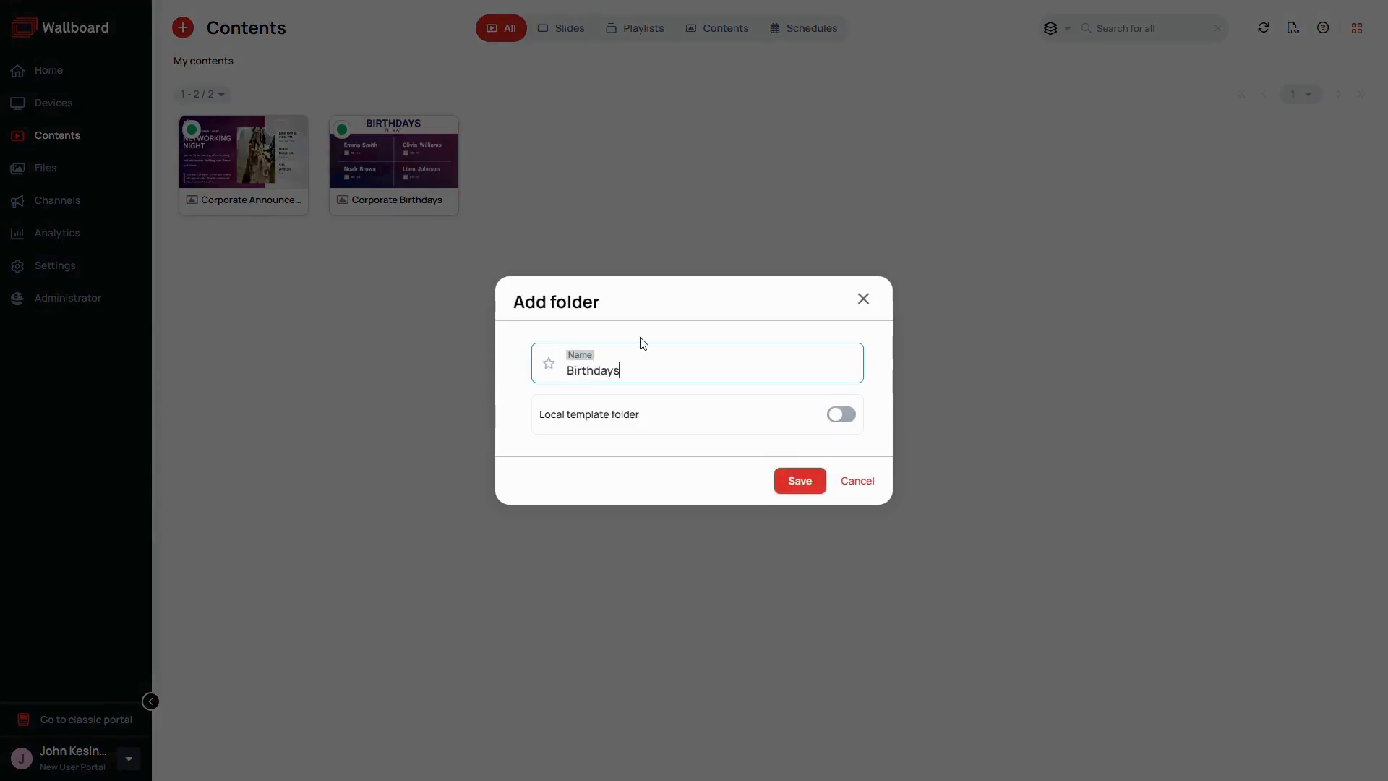
pyautogui.click(799, 480)
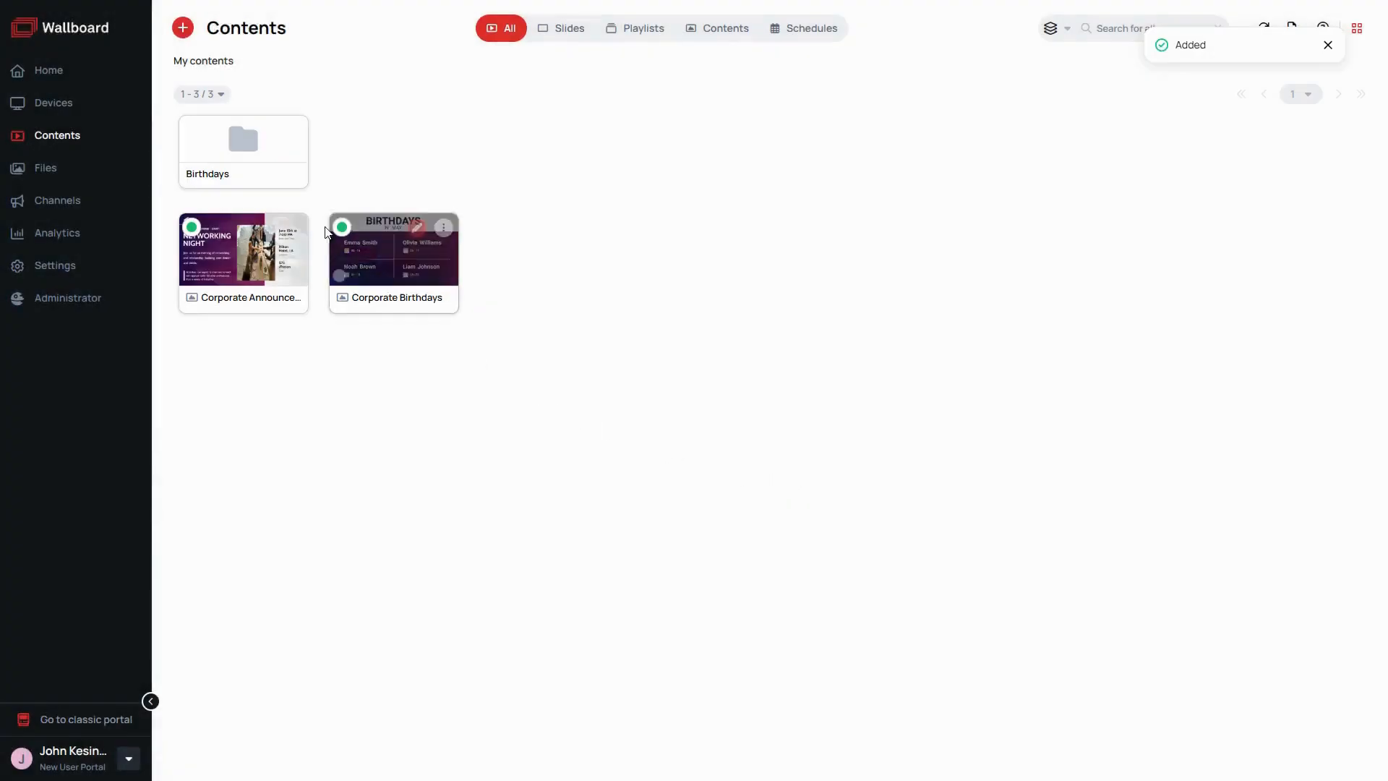
# Add another content folder named Announcements under My contents.
pyautogui.click(183, 28)
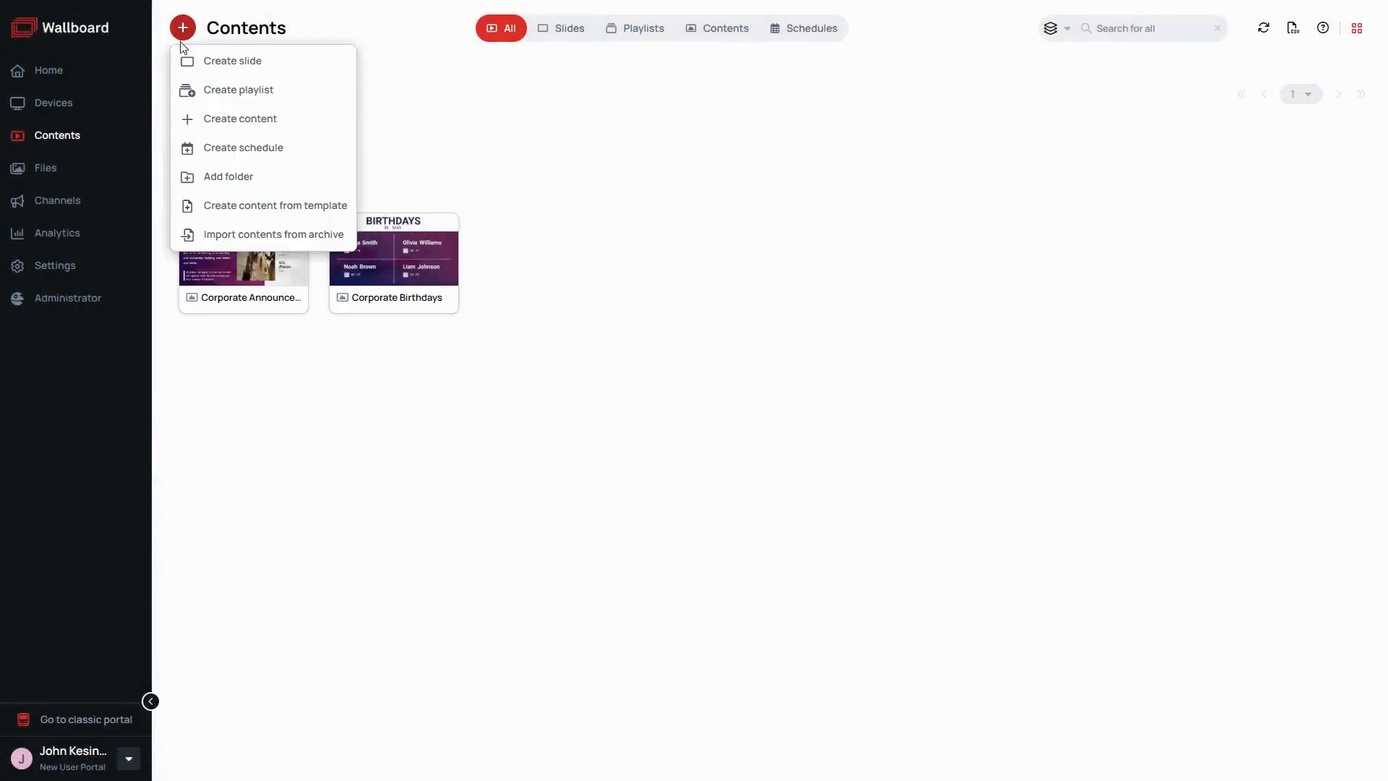
pyautogui.click(218, 176)
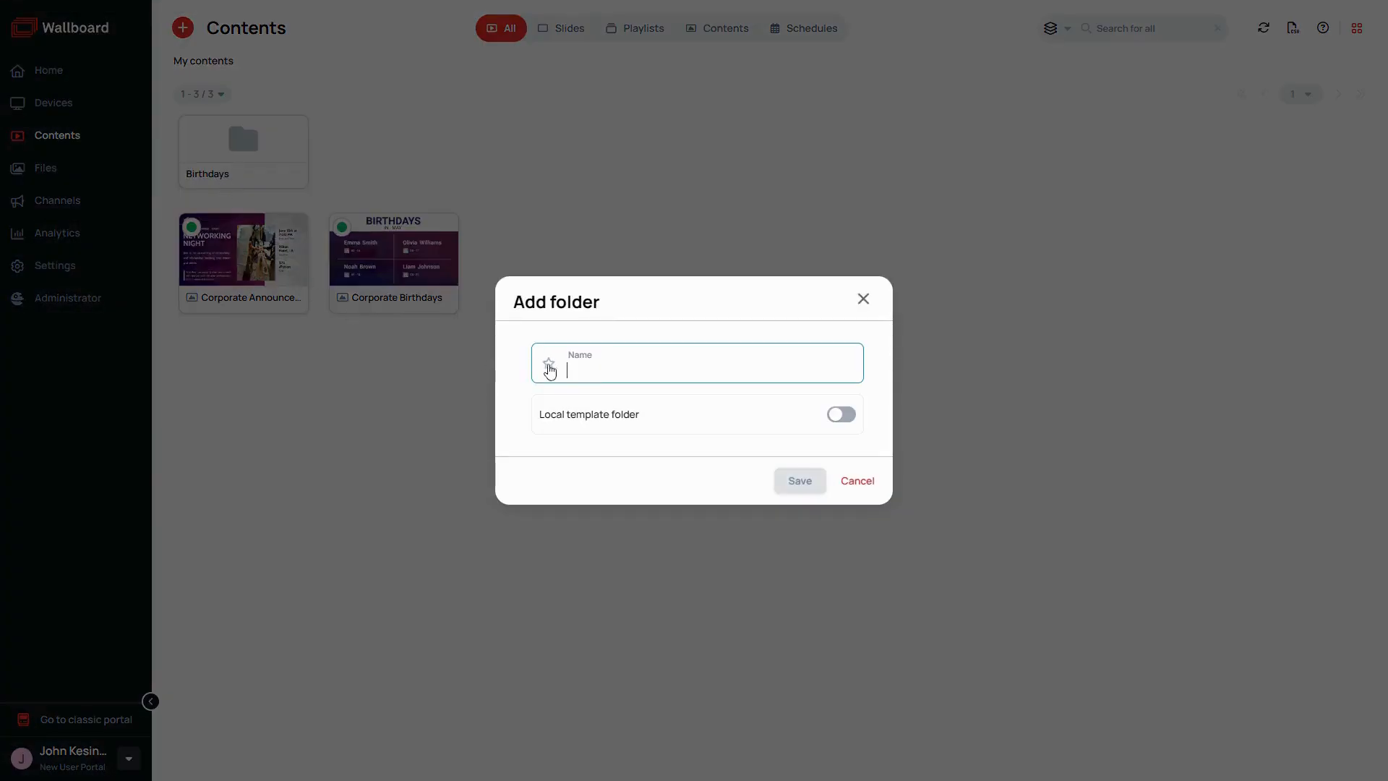
pyautogui.write('Announcements')
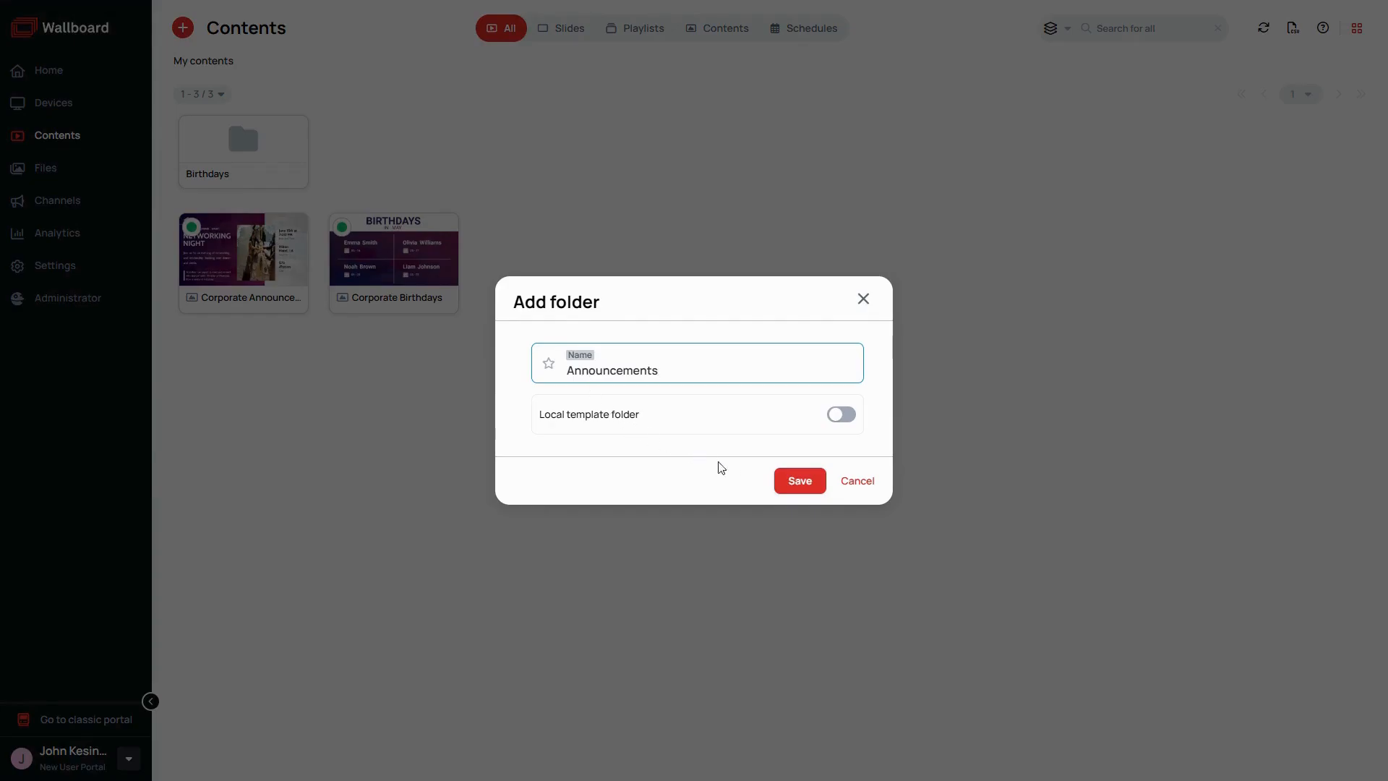
pyautogui.click(797, 480)
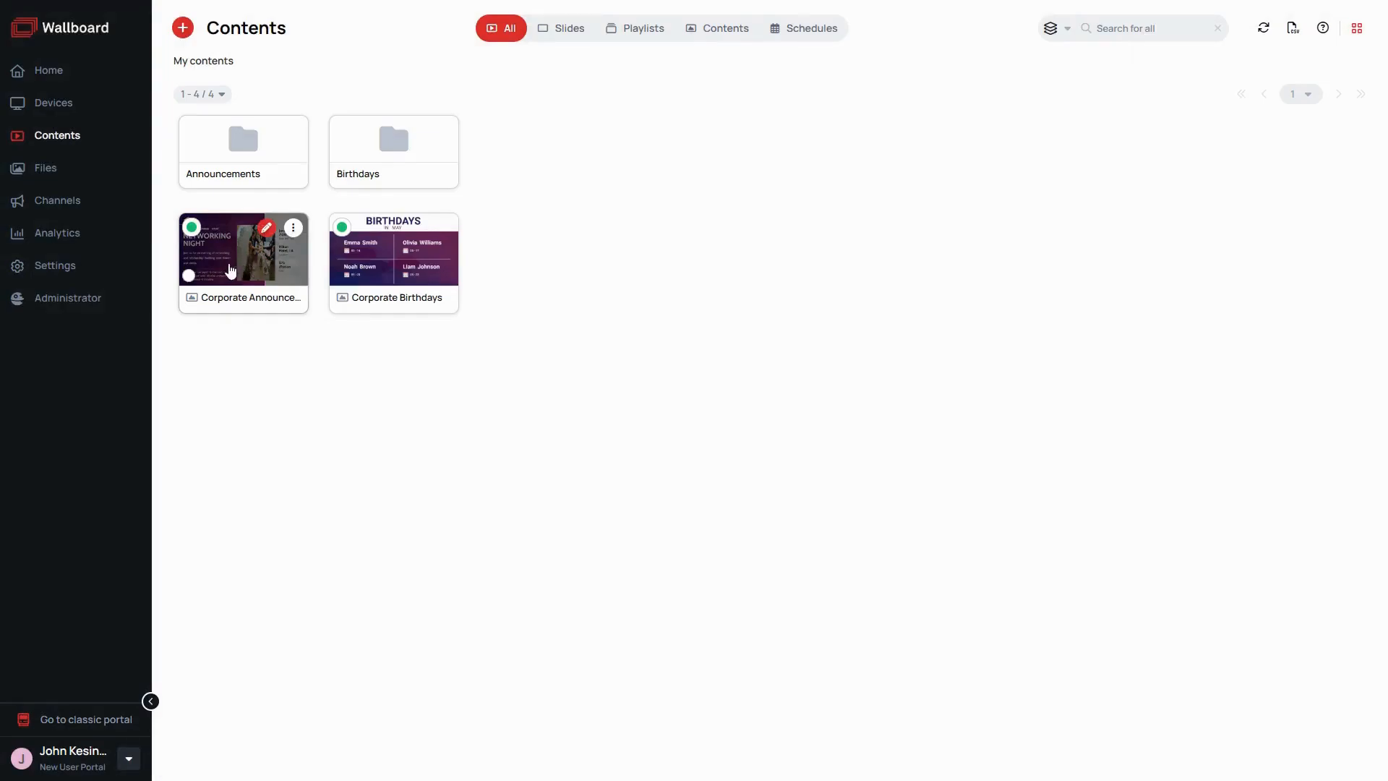
# Move the Corporate Announcement content from My contents into the Announcements folder.
pyautogui.click(190, 276)
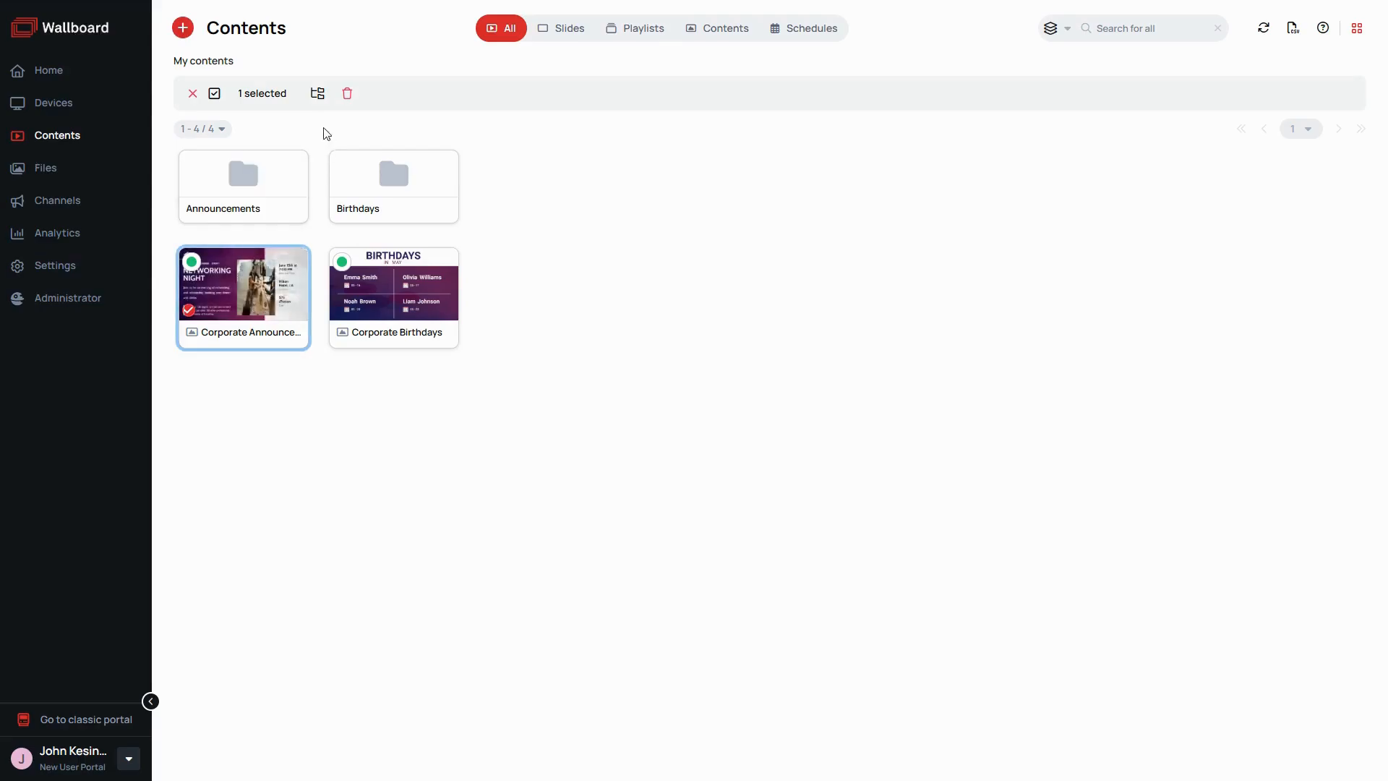
pyautogui.click(318, 94)
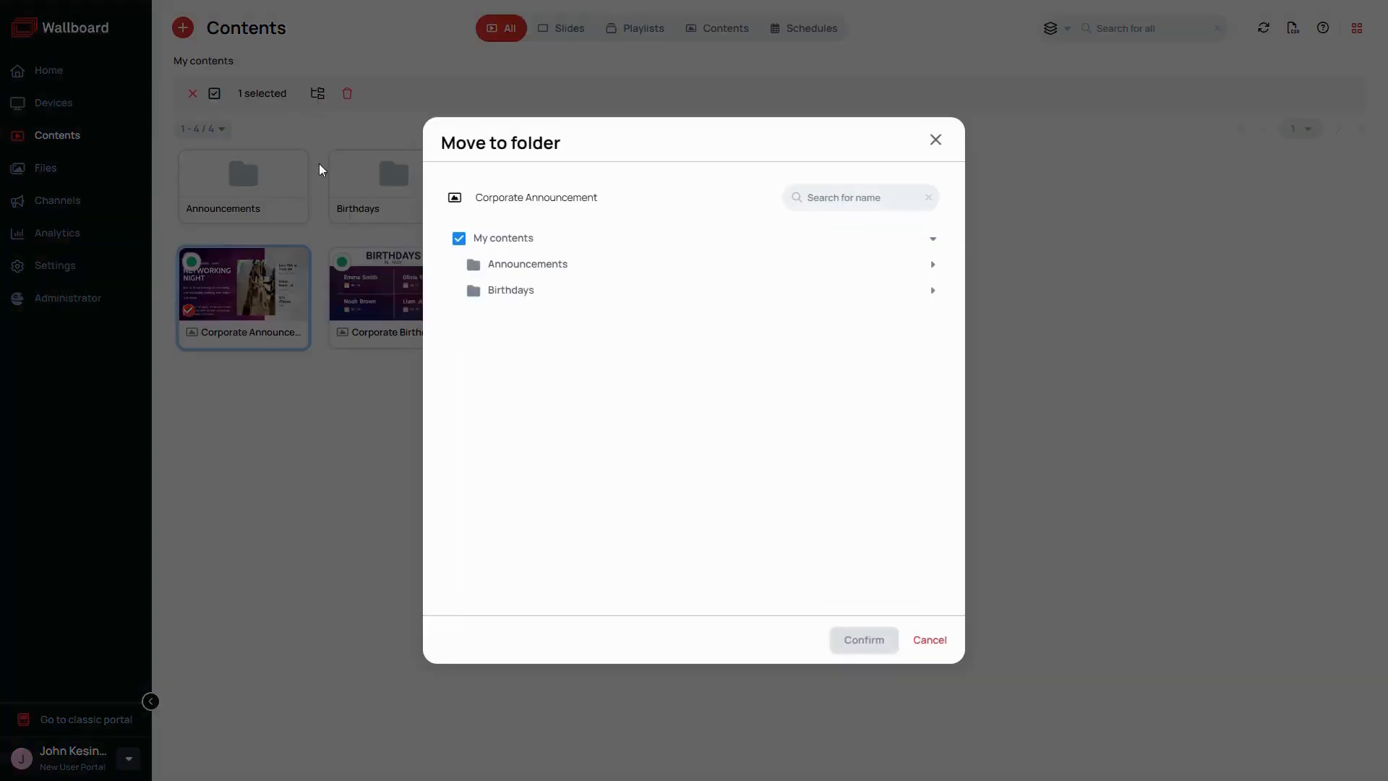
pyautogui.click(474, 265)
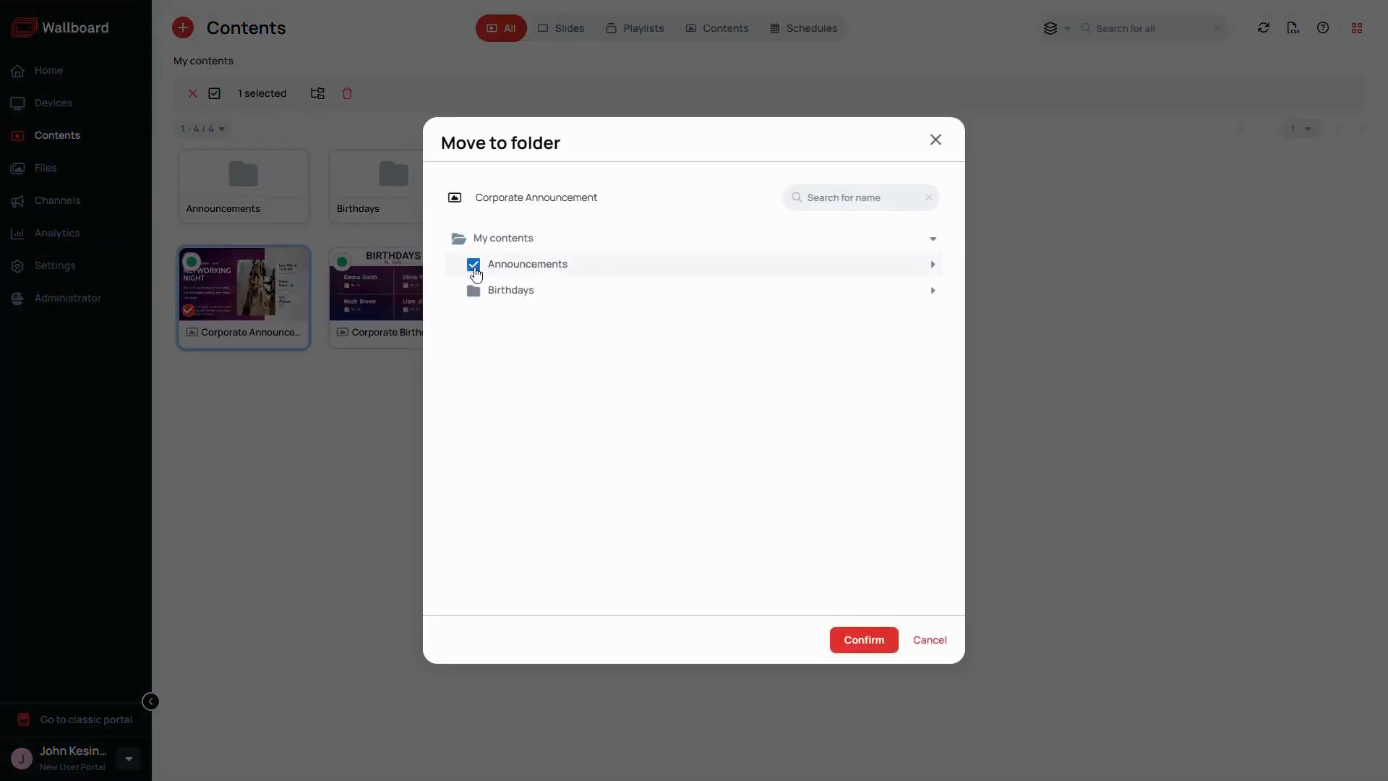
pyautogui.click(860, 641)
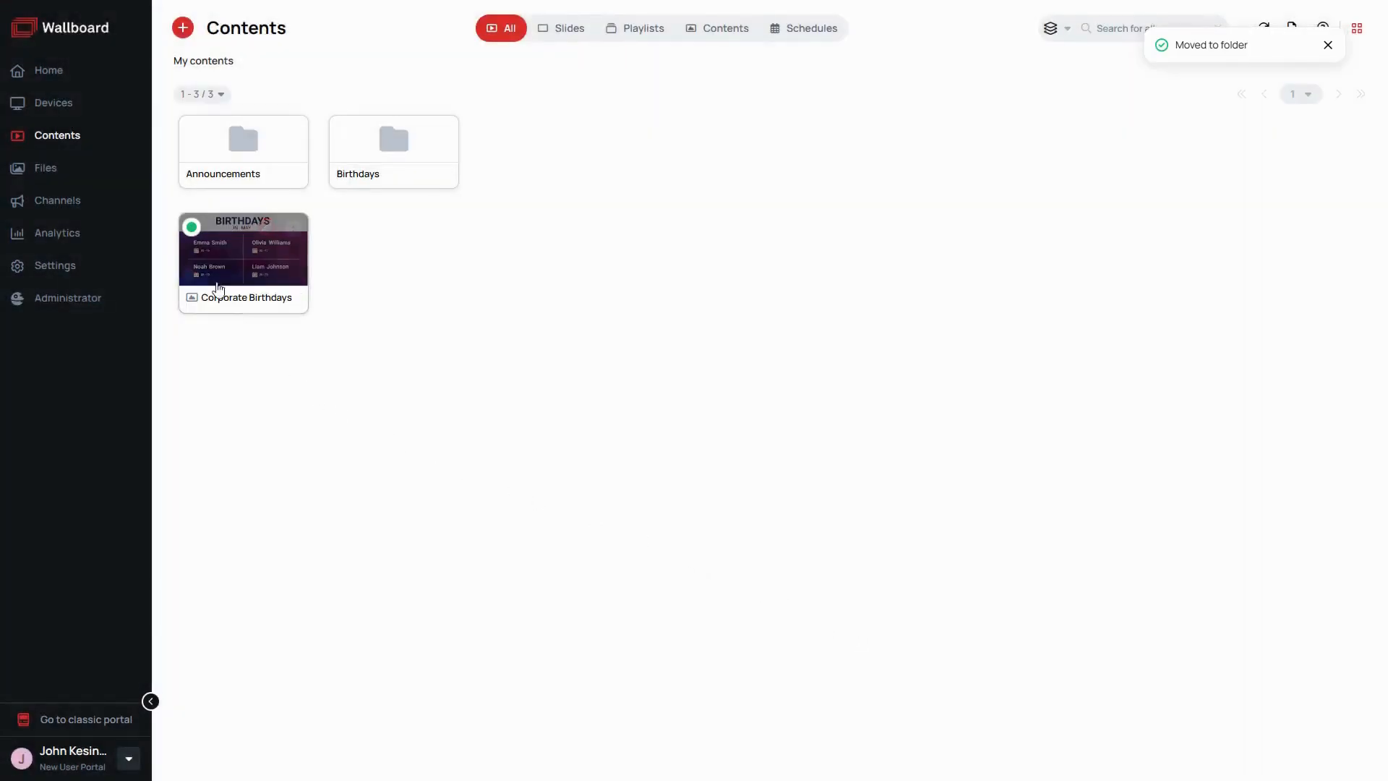
# Move the Corporate Birthdays content from My contents into the Birthdays folder.
pyautogui.click(190, 276)
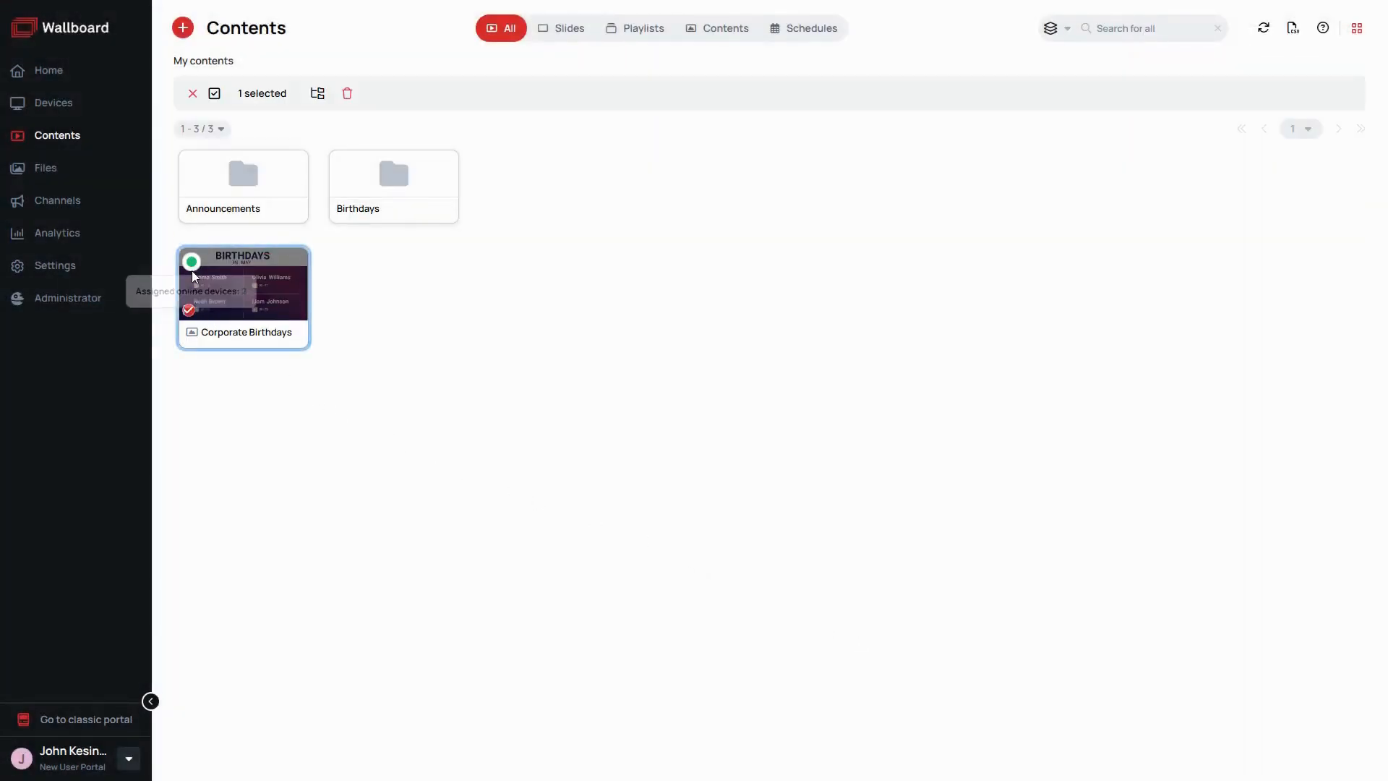
pyautogui.click(318, 96)
pyautogui.click(474, 290)
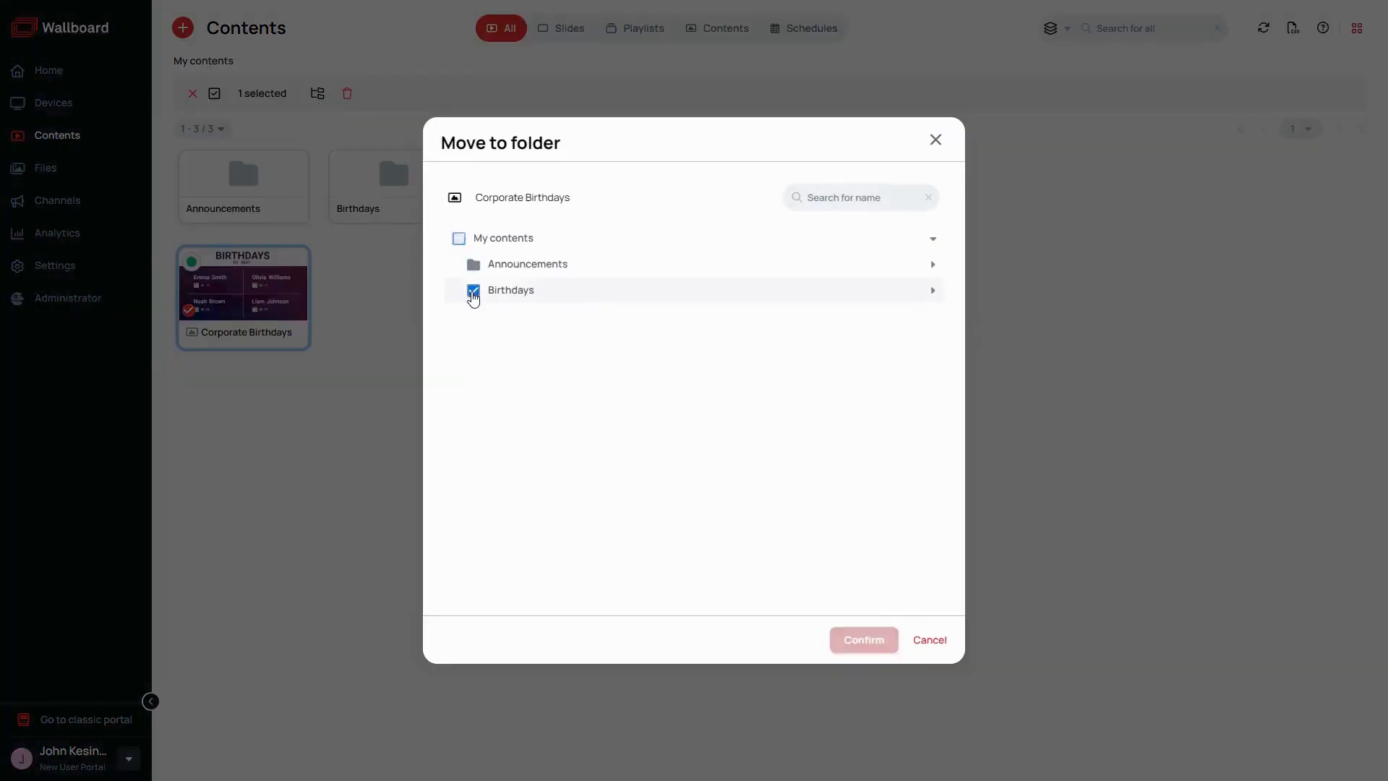
pyautogui.click(846, 640)
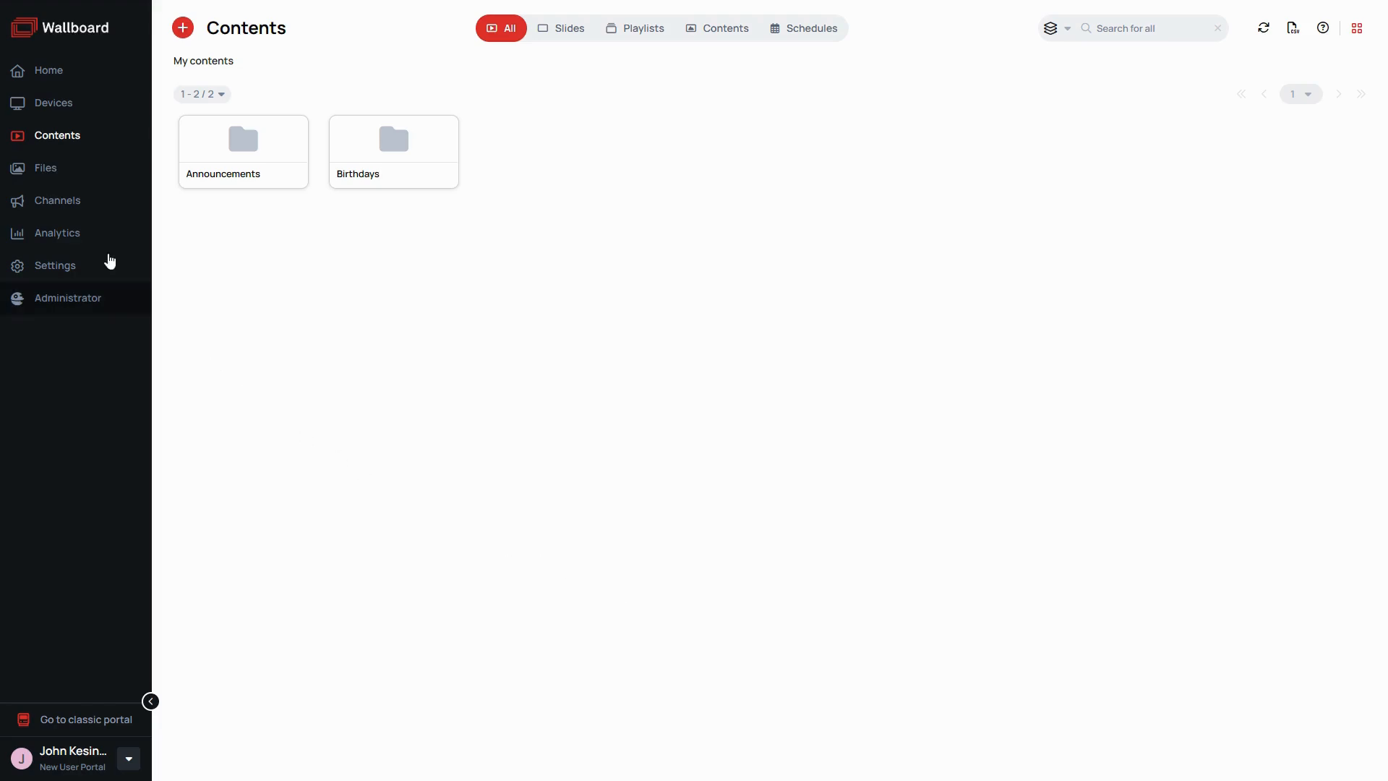
# Go to the files library and add a folder named Houston under My files, without cleanup of outdated files.
pyautogui.click(47, 174)
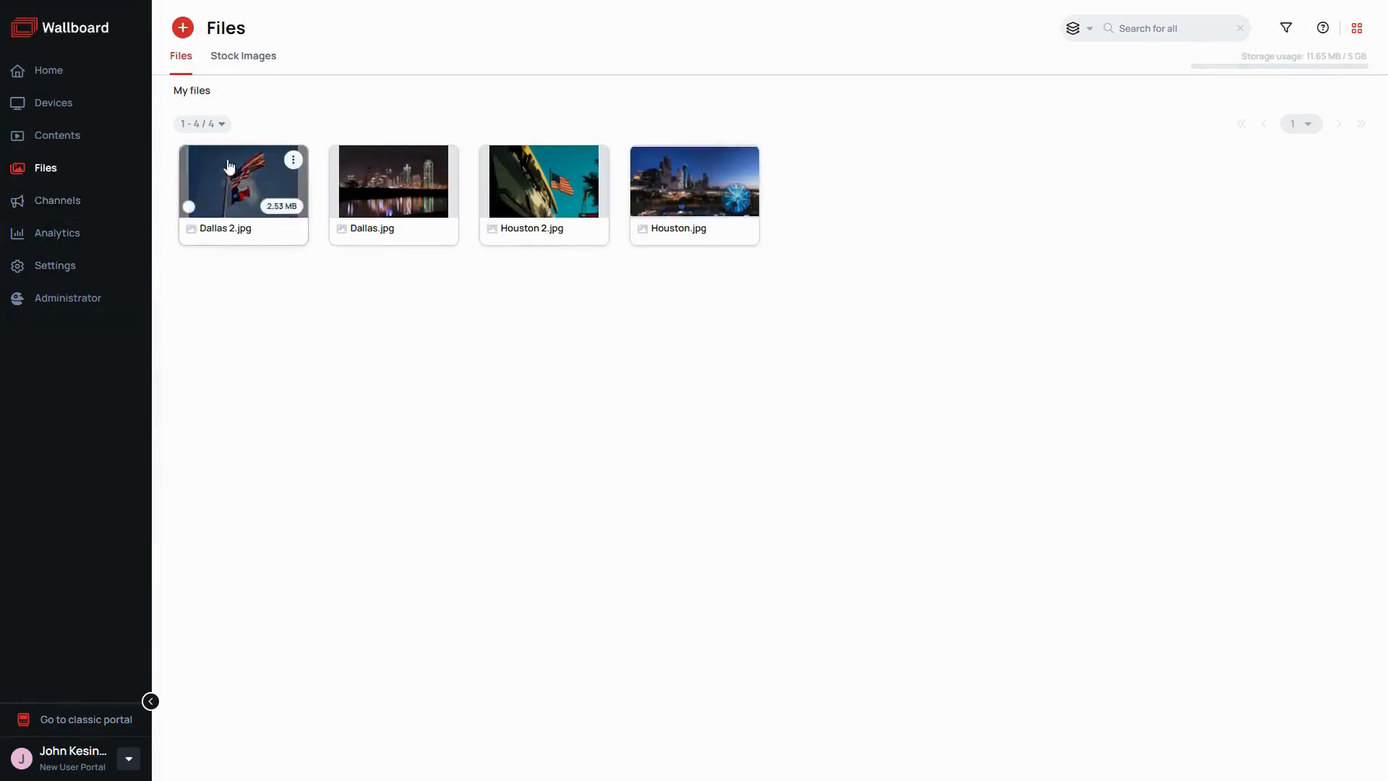
pyautogui.click(186, 32)
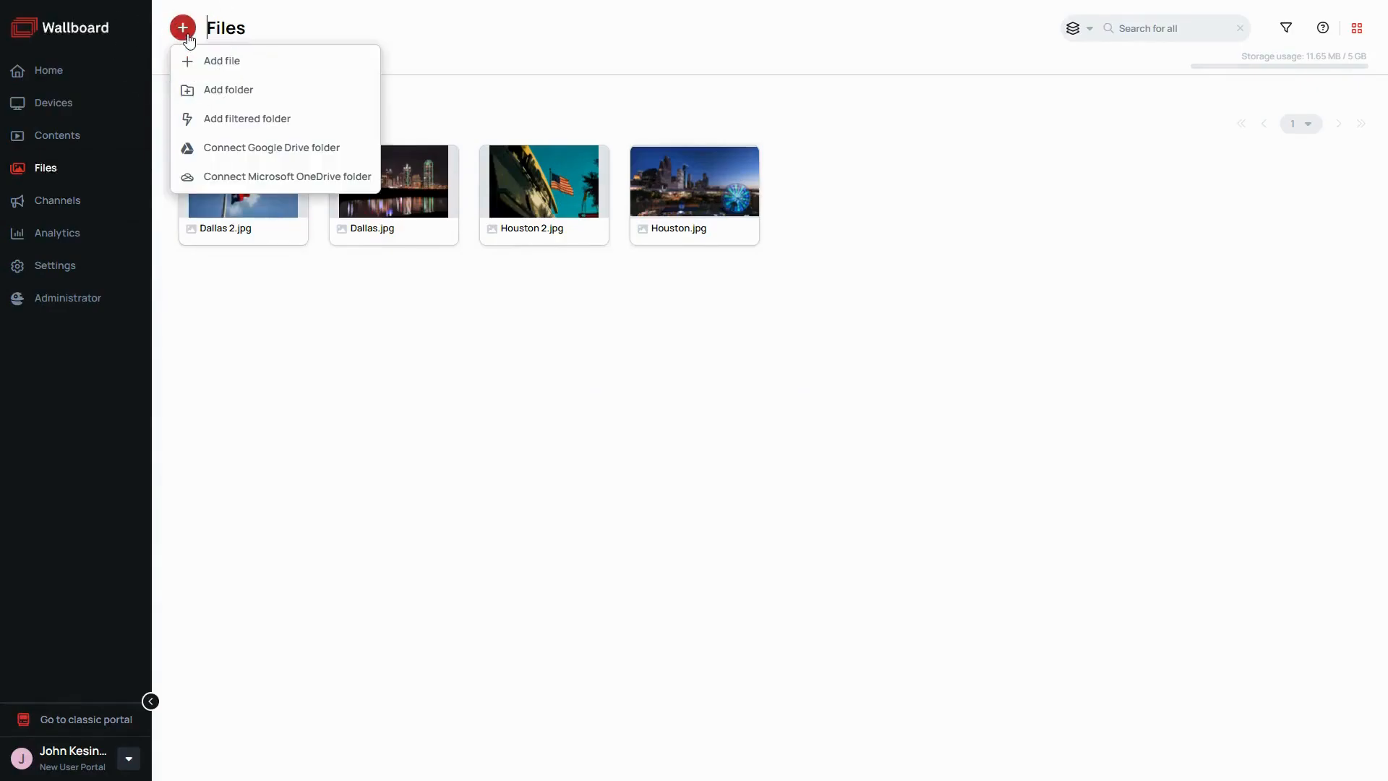
pyautogui.click(212, 90)
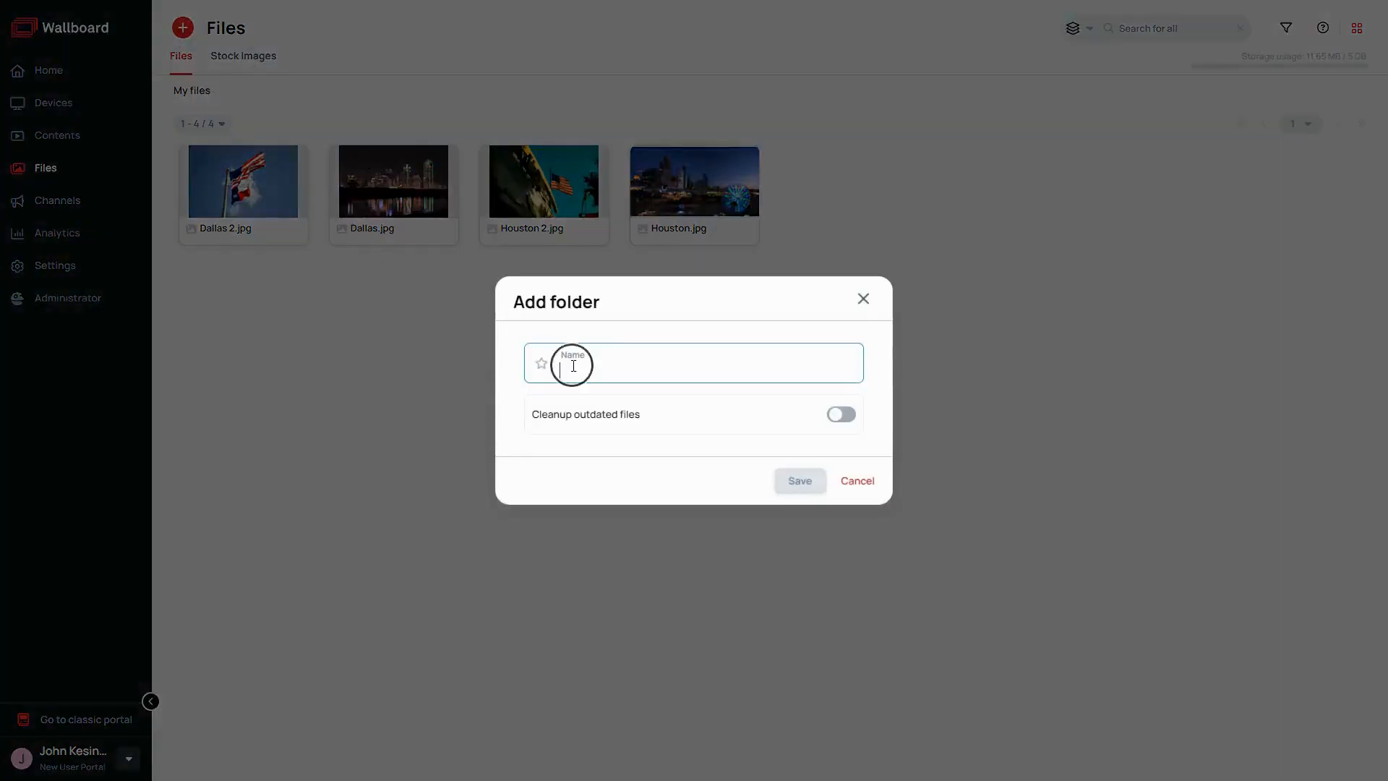
pyautogui.write('Houstohn')
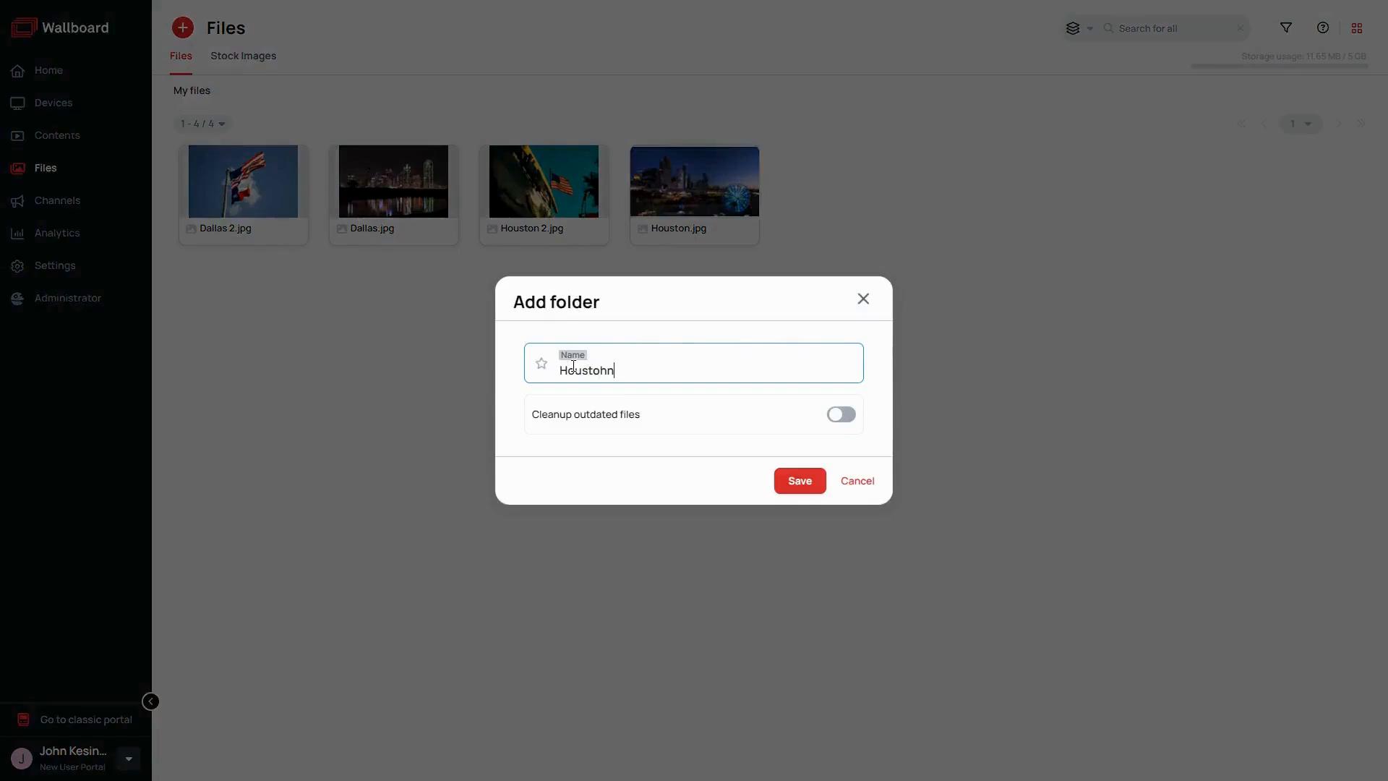
pyautogui.click(793, 482)
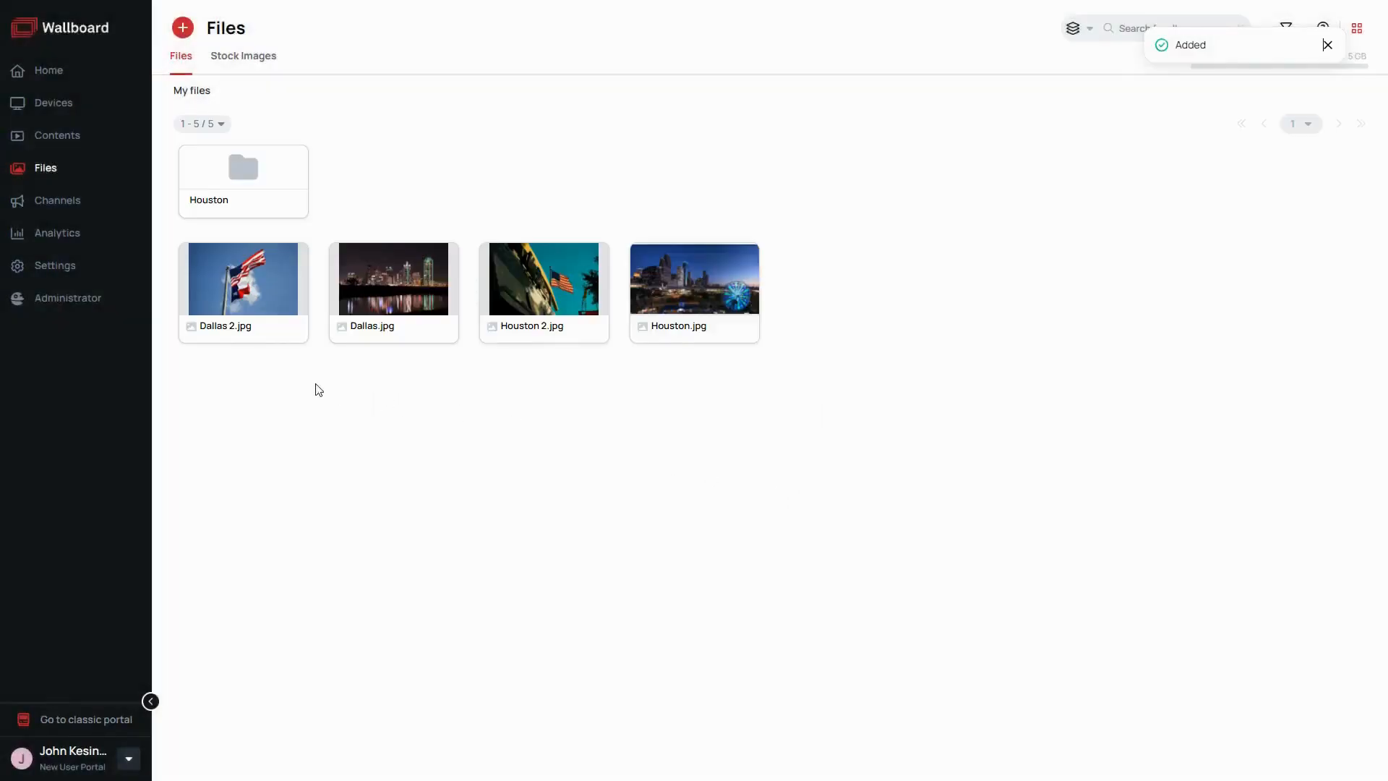
# Add another file folder named Dallas under My files, leaving the cleanup of outdated files off.
pyautogui.click(183, 28)
pyautogui.click(193, 96)
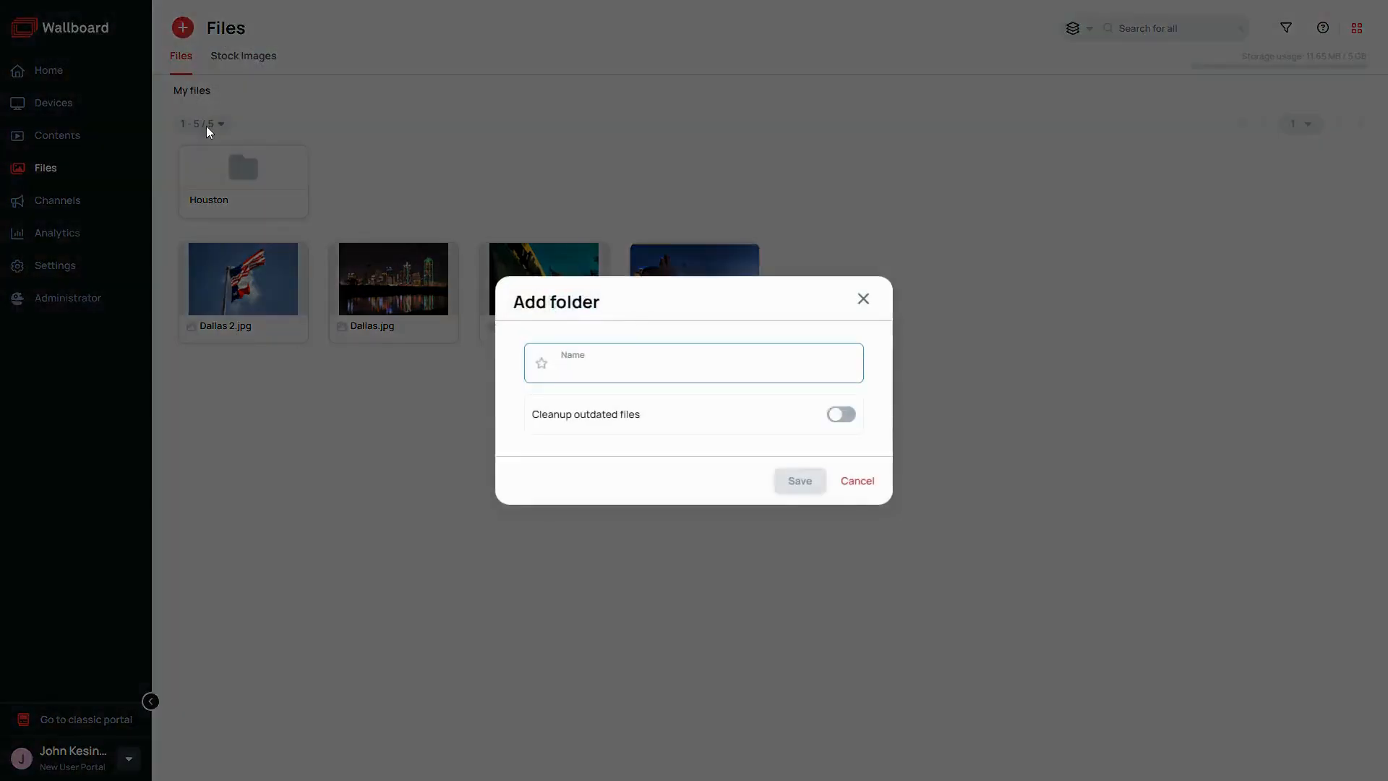
pyautogui.write('Dallas')
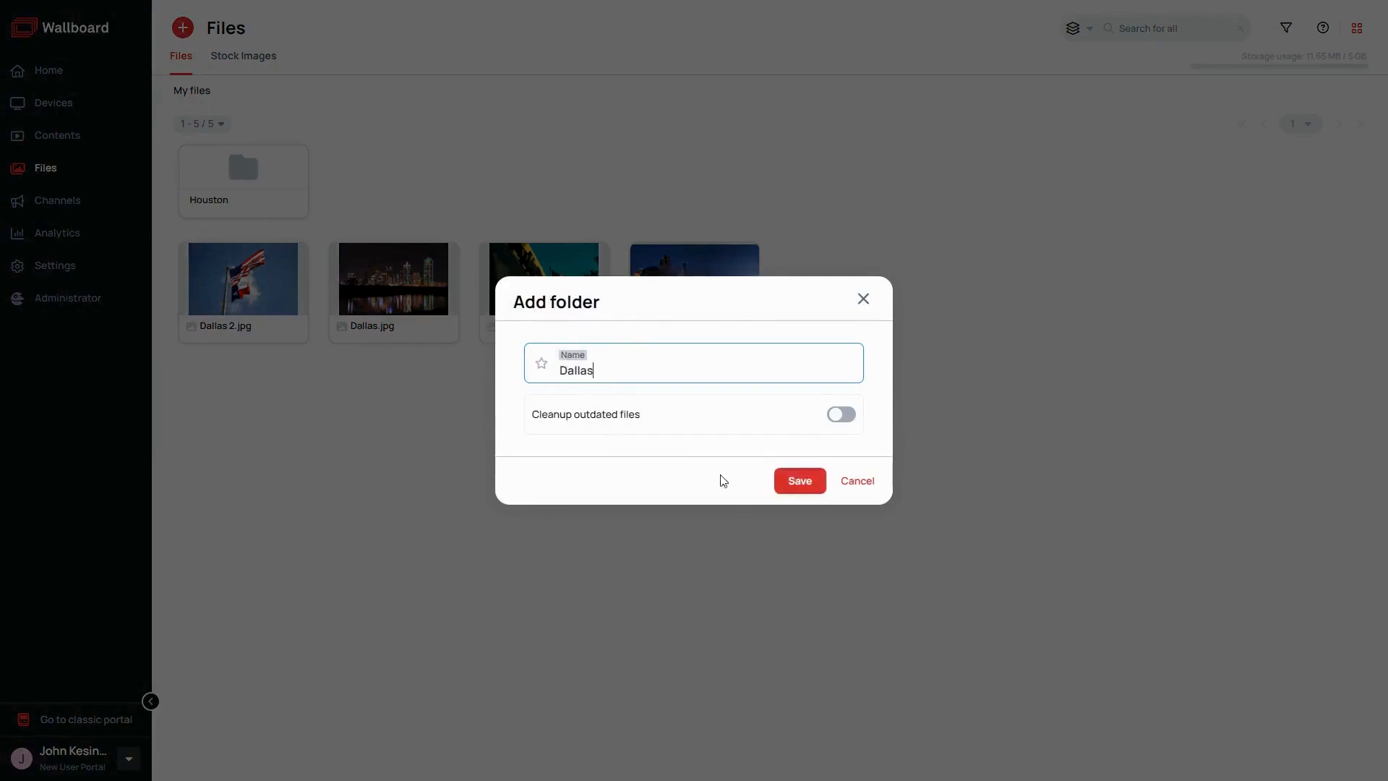
pyautogui.click(786, 488)
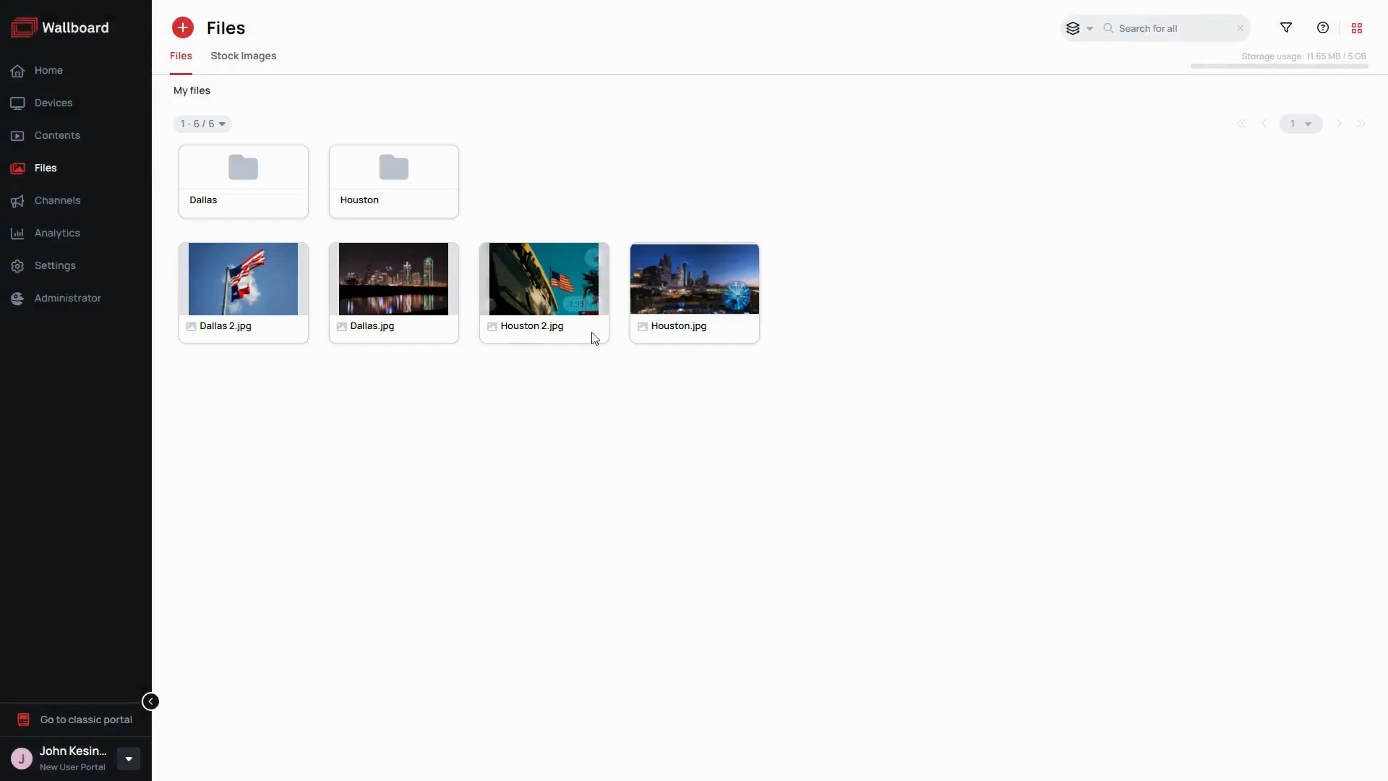
# Move the files Houston 2.jpg and Houston.jpg together from My files into the Houston folder.
pyautogui.click(566, 291)
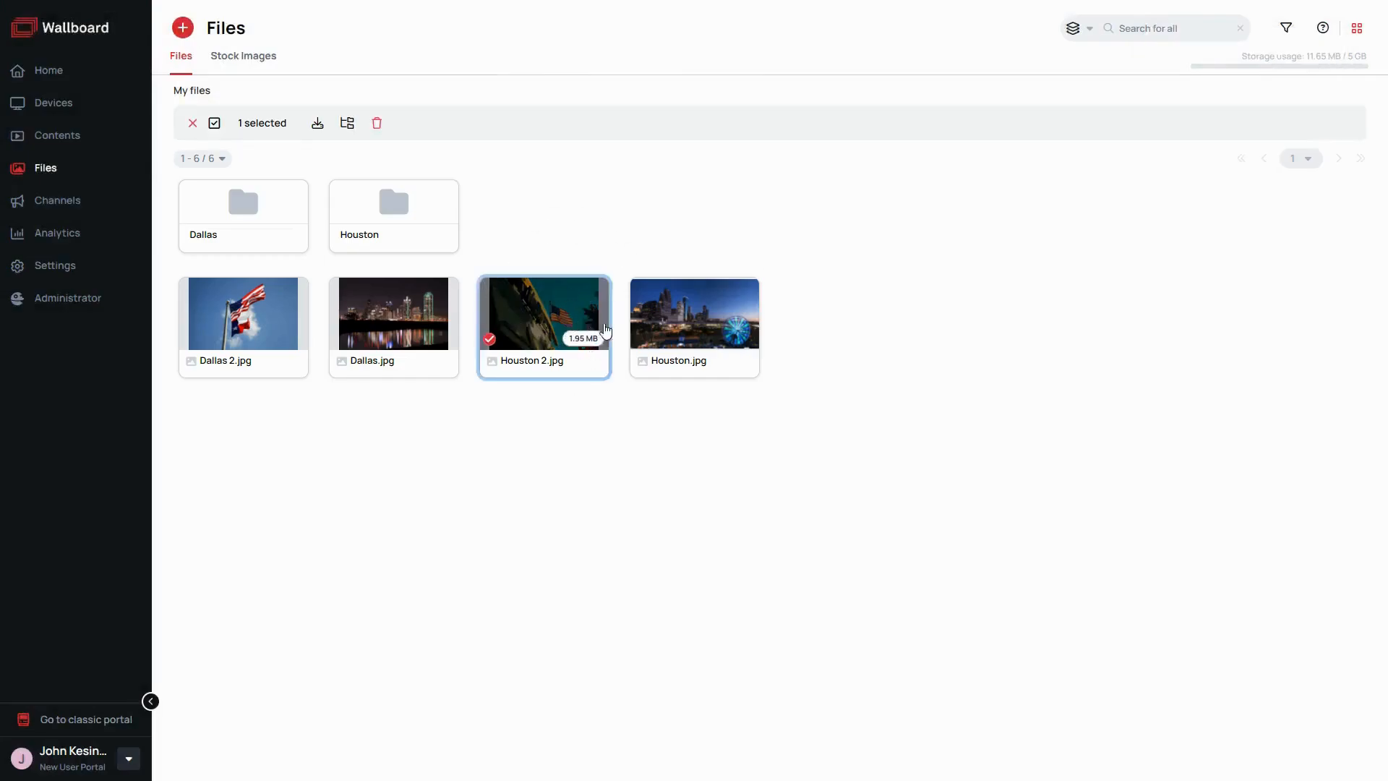
pyautogui.click(653, 331)
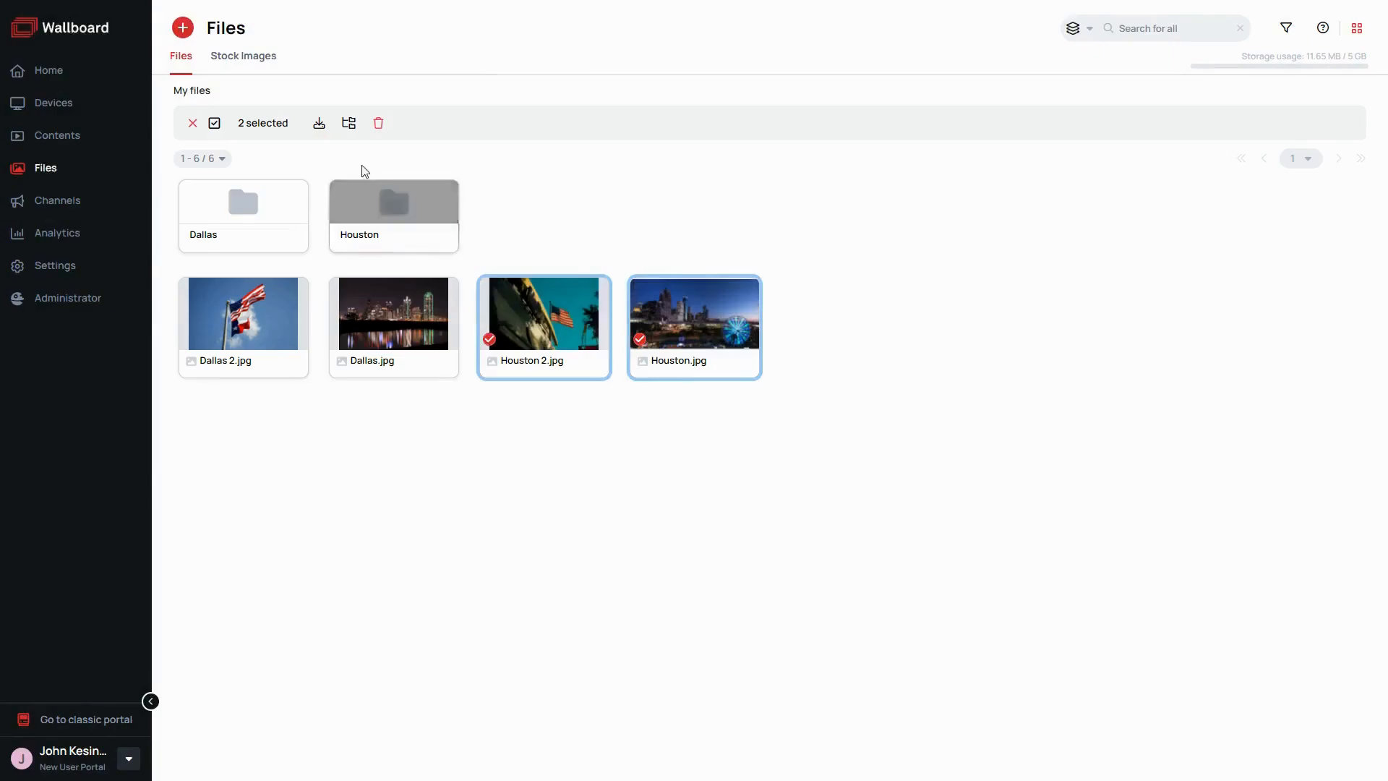
pyautogui.click(347, 130)
pyautogui.click(474, 300)
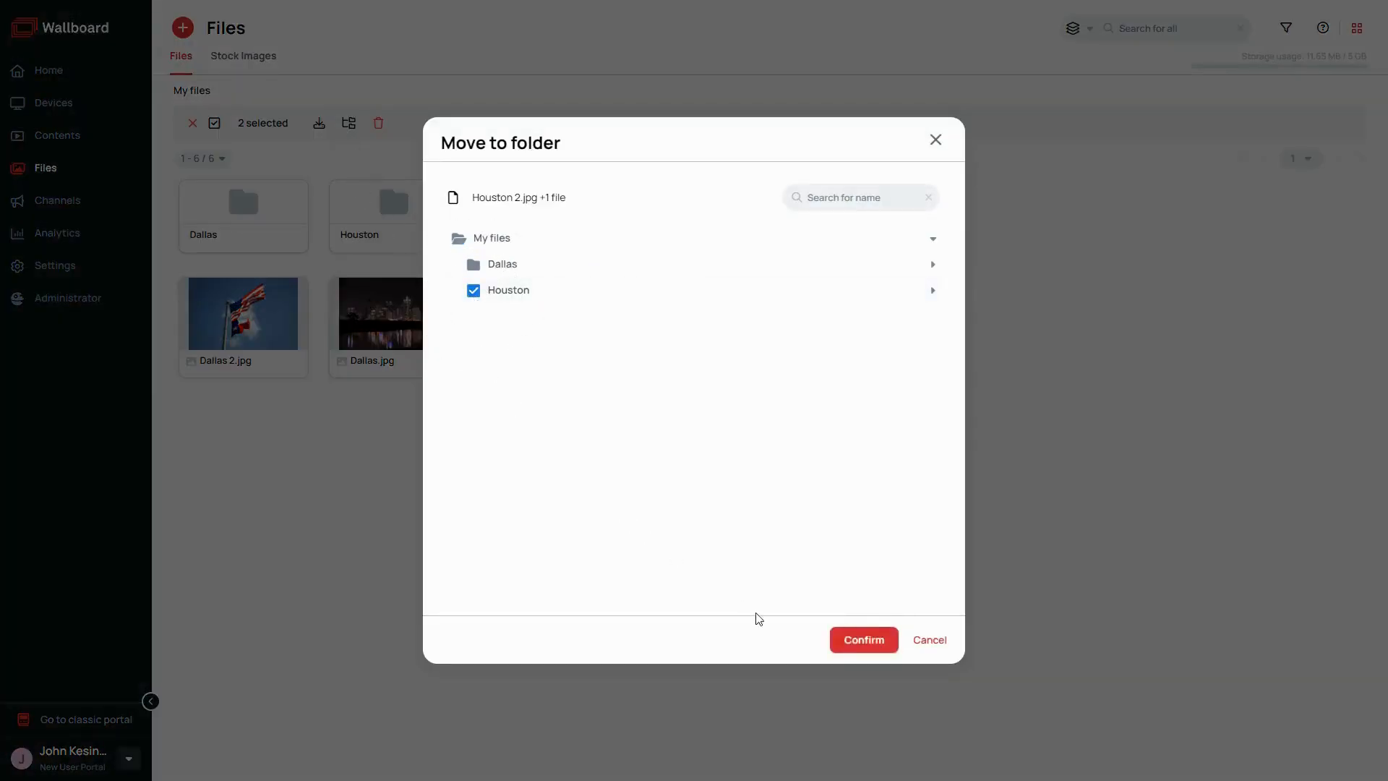
pyautogui.click(850, 646)
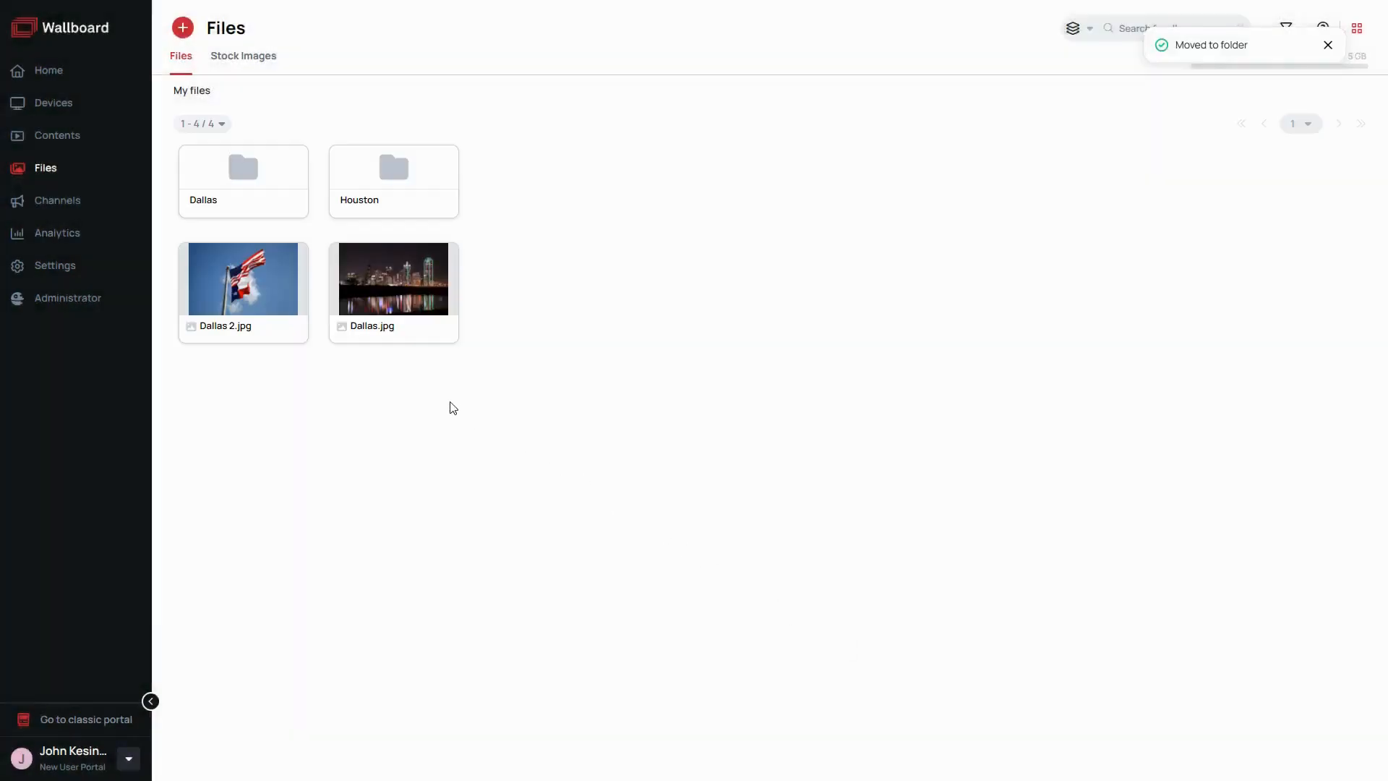
# Move the files Dallas.jpg and Dallas 2.jpg together from My files into the Dallas folder.
pyautogui.click(394, 285)
pyautogui.click(272, 309)
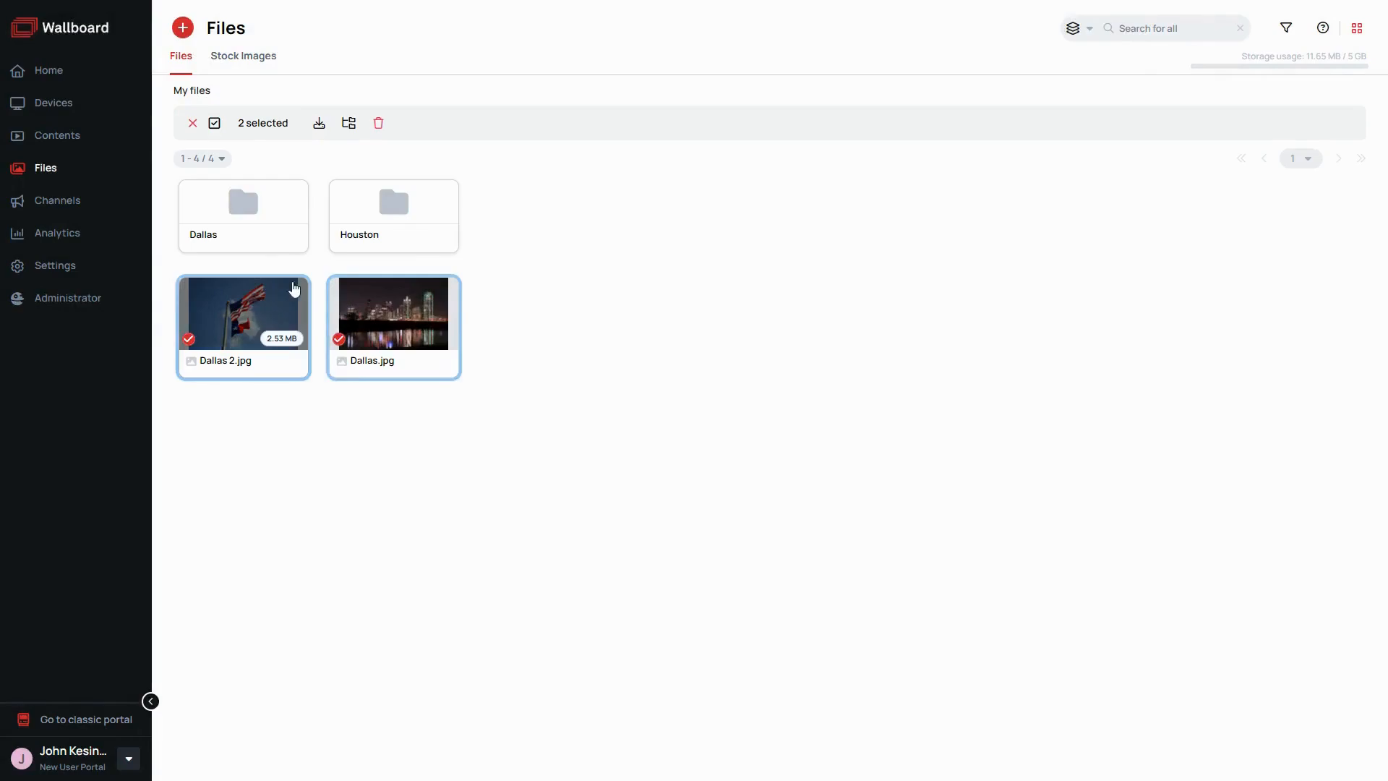
pyautogui.click(352, 123)
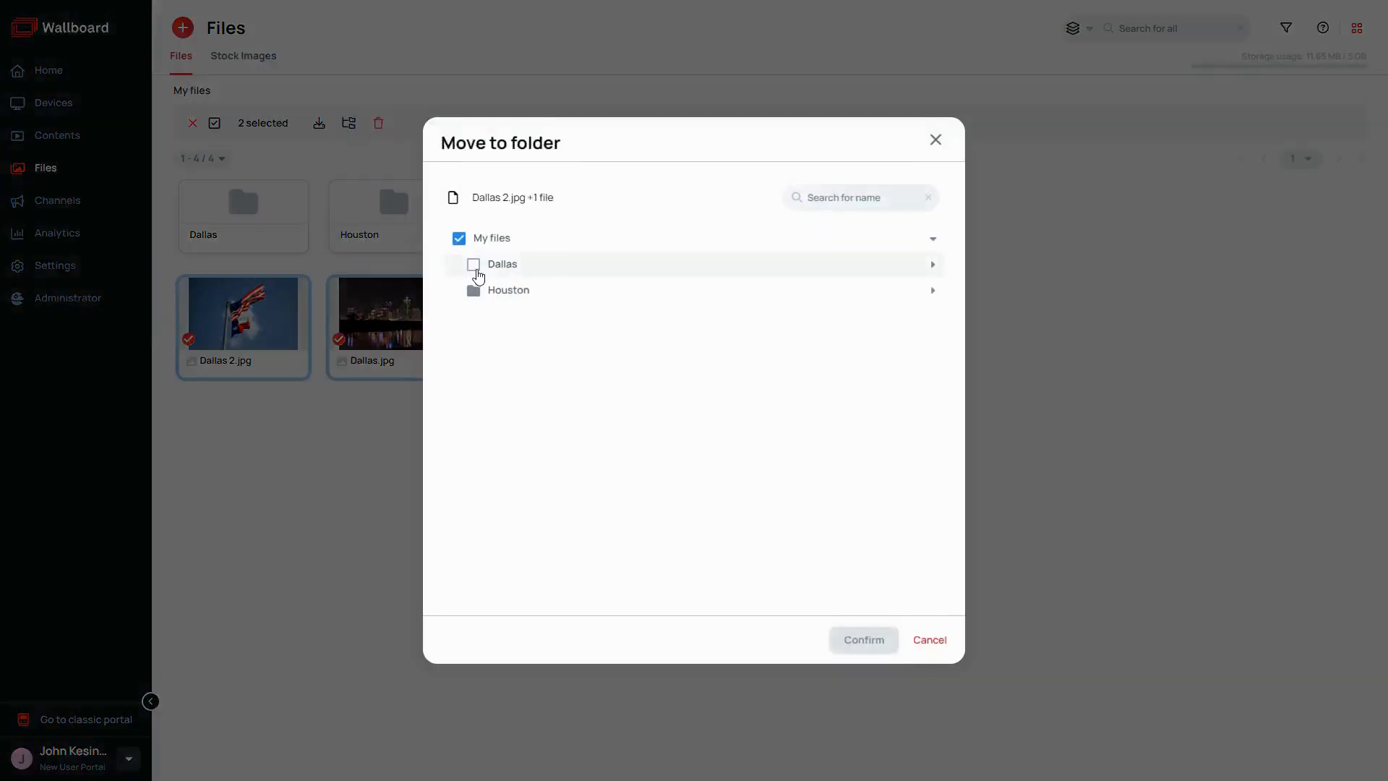
pyautogui.click(472, 266)
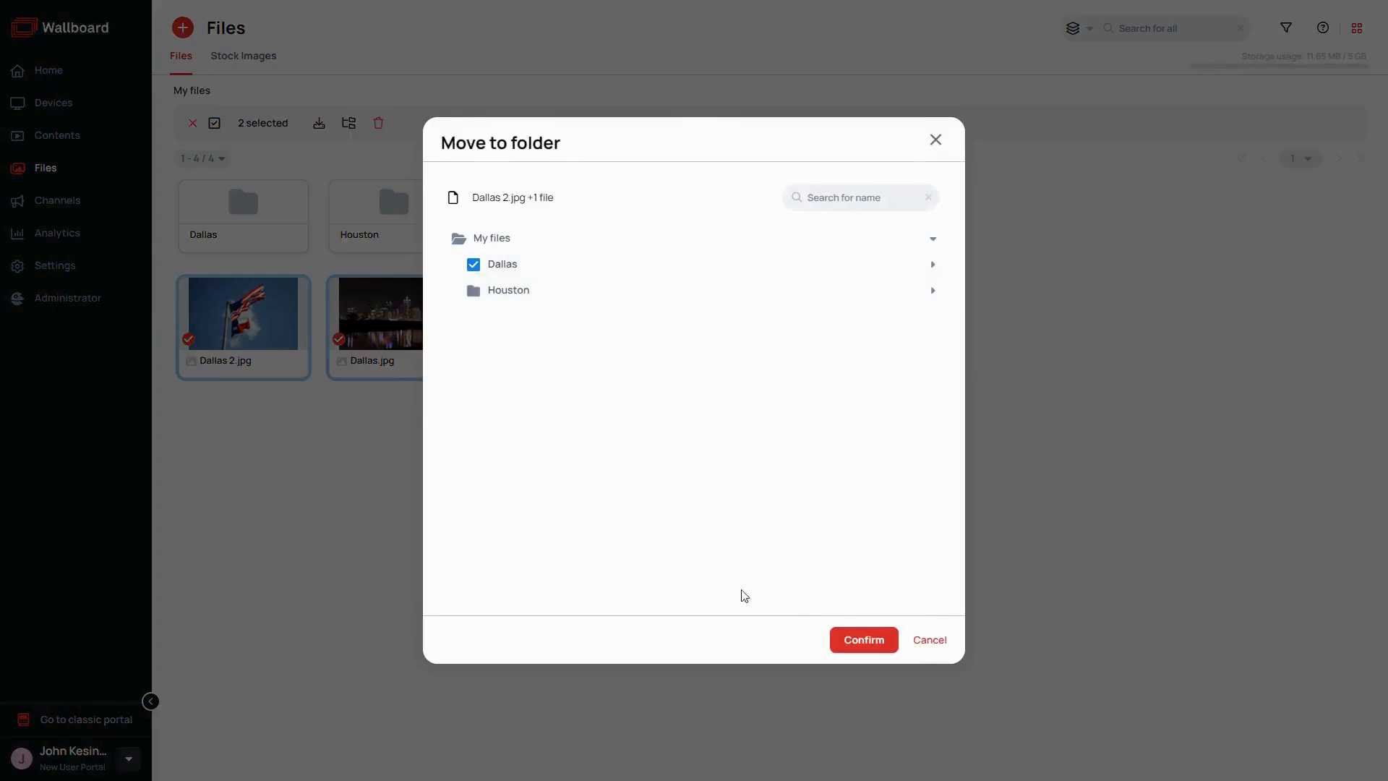
pyautogui.click(838, 651)
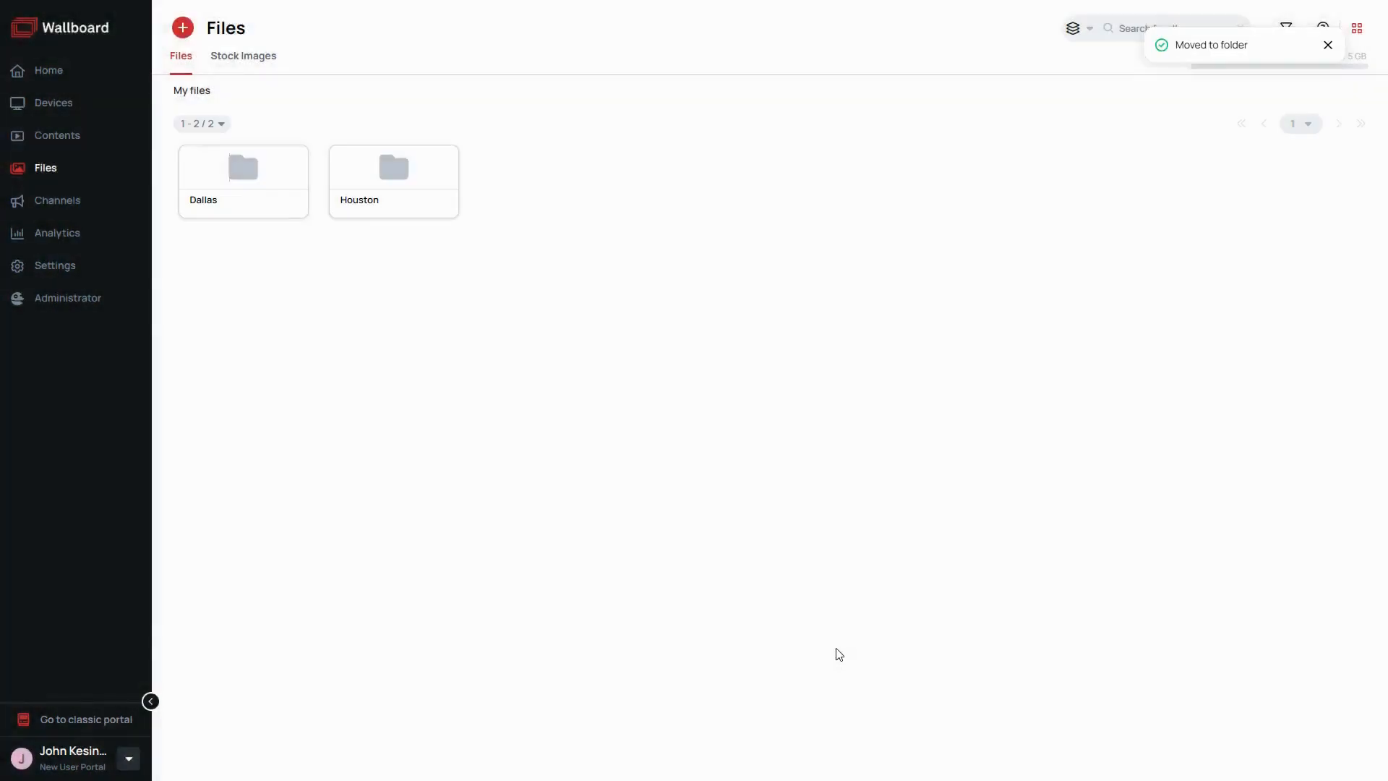